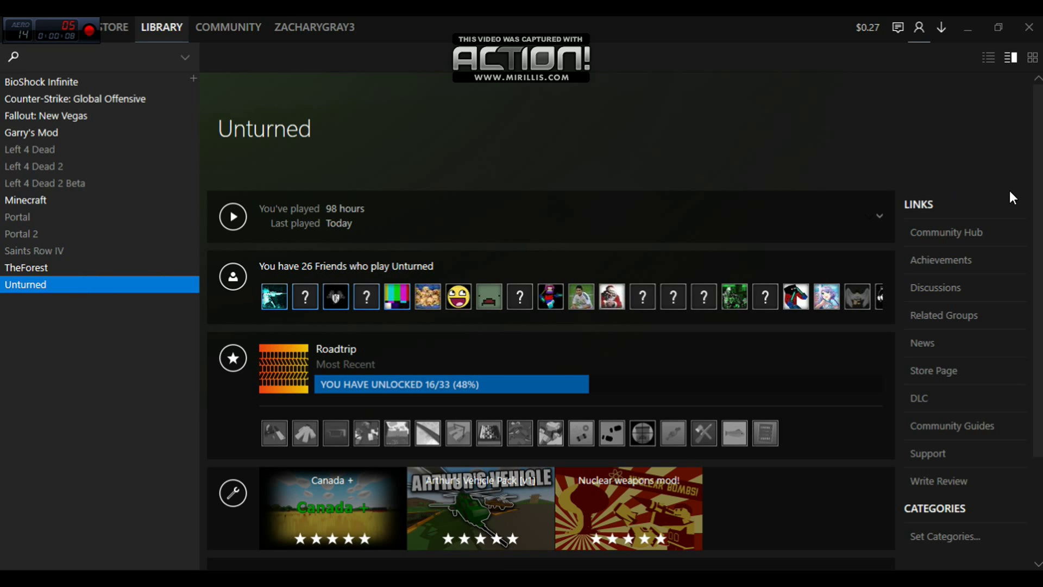
pyautogui.click(967, 33)
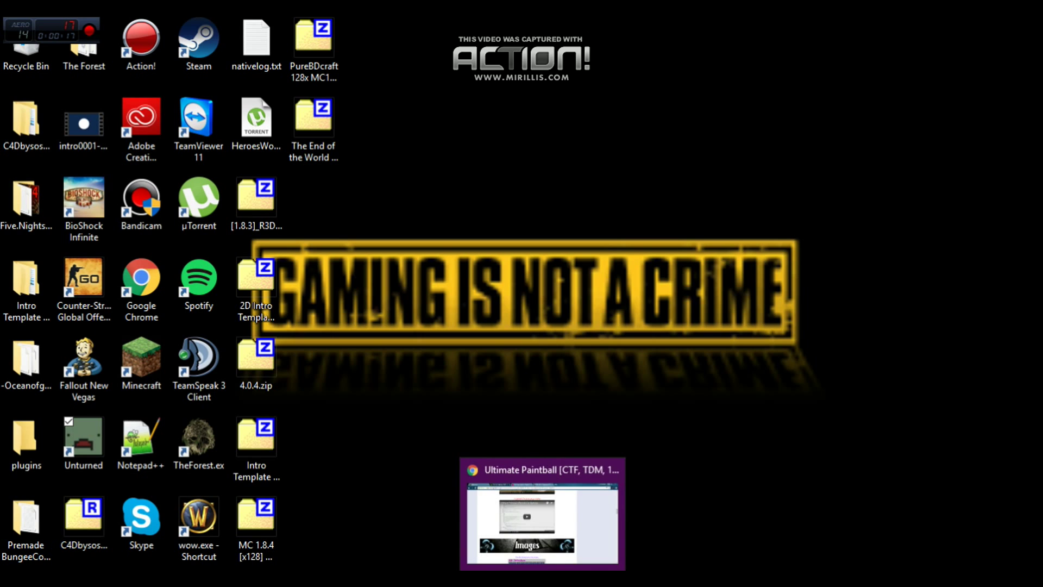
pyautogui.moveTo(582, 584)
pyautogui.click(582, 513)
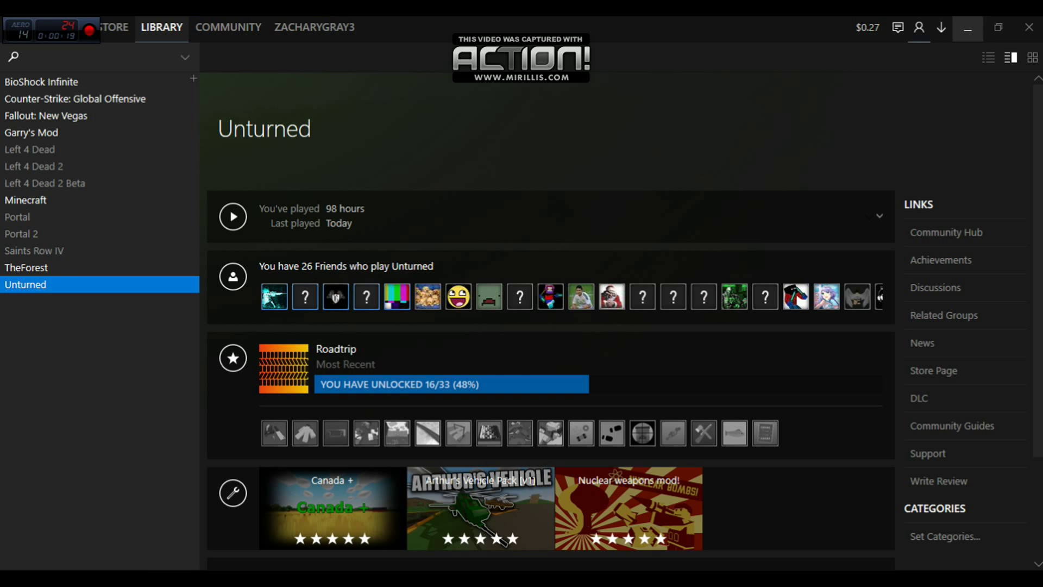
# Browse Unturned's local files from its library properties and enlarge the game folder window to full screen.
pyautogui.rightClick(48, 286)
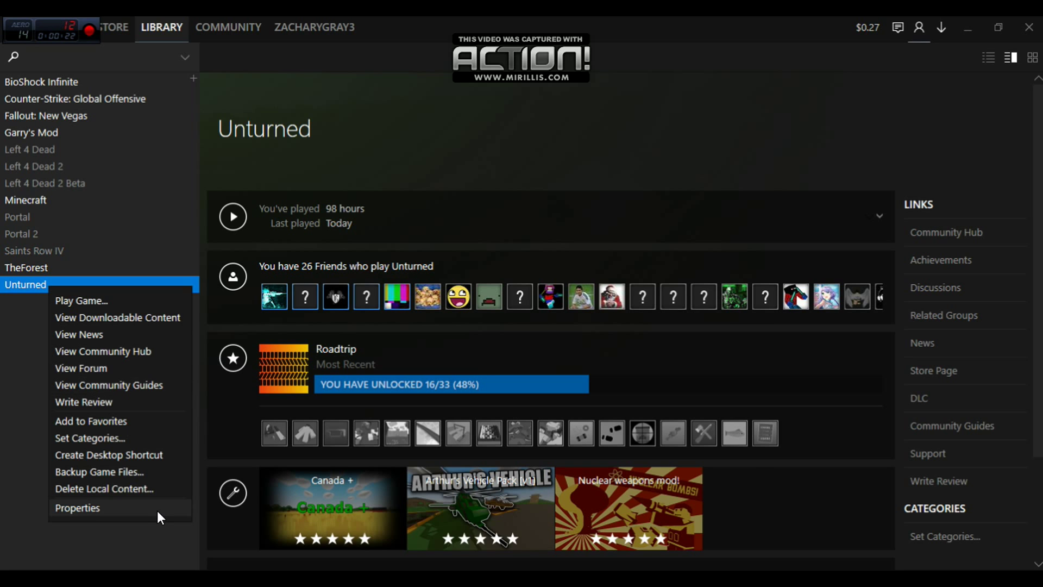
pyautogui.click(158, 511)
pyautogui.click(463, 93)
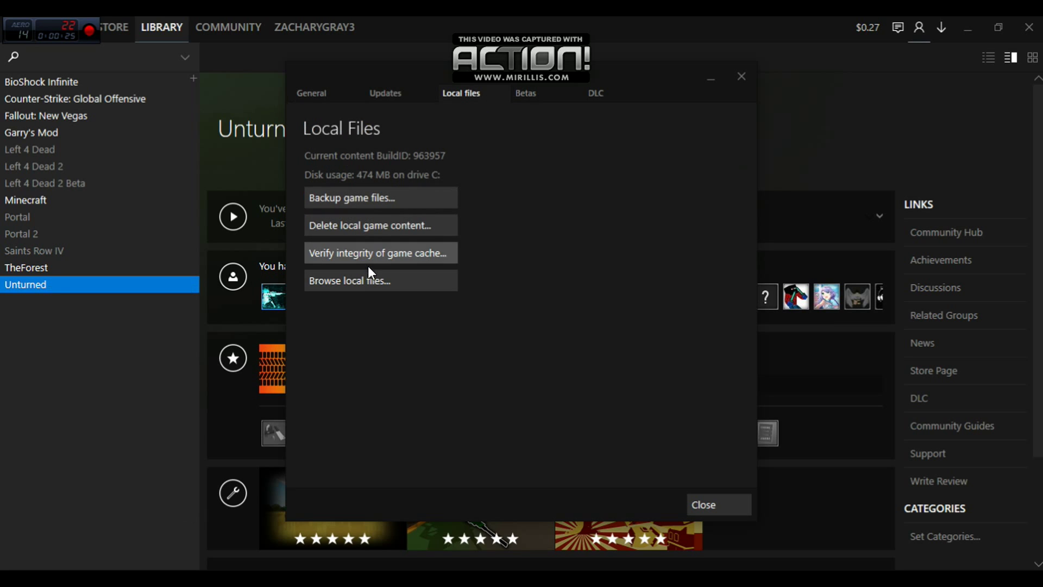
pyautogui.click(366, 283)
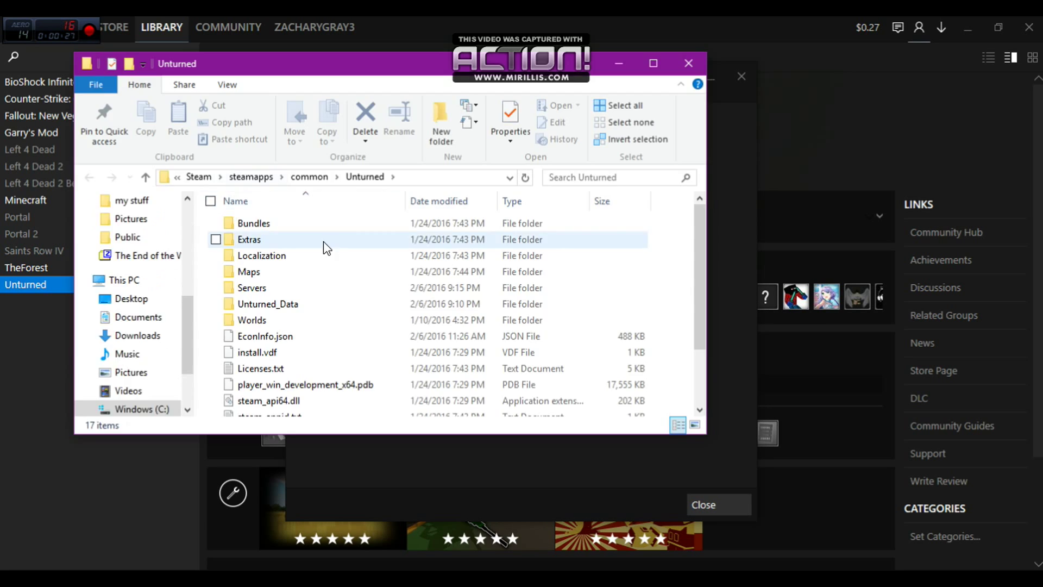
pyautogui.scroll(-2, 388, 236)
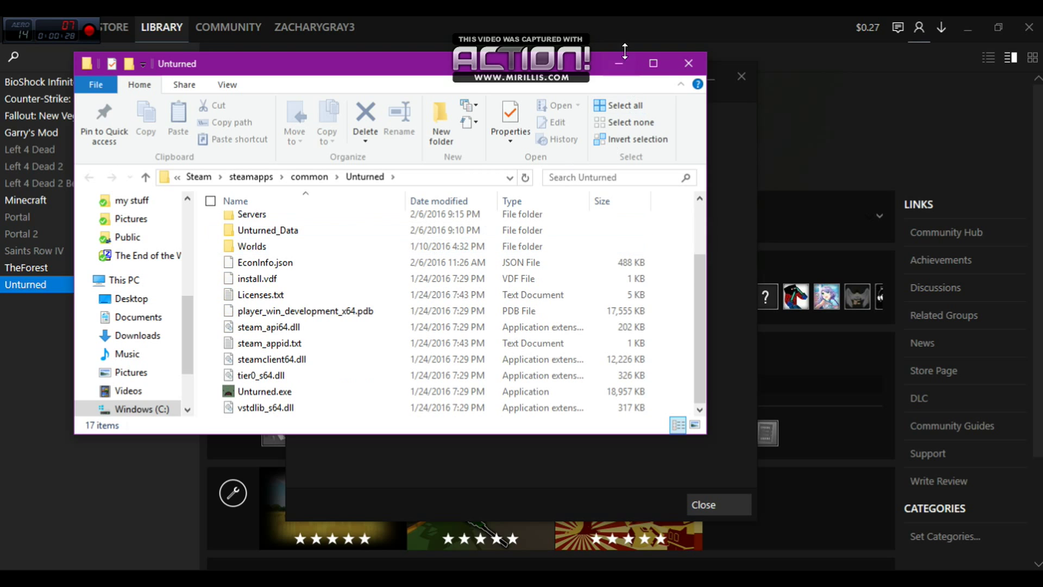
pyautogui.click(647, 59)
# Create a shortcut to Unturned.exe inside the Unturned game folder.
pyautogui.click(212, 425)
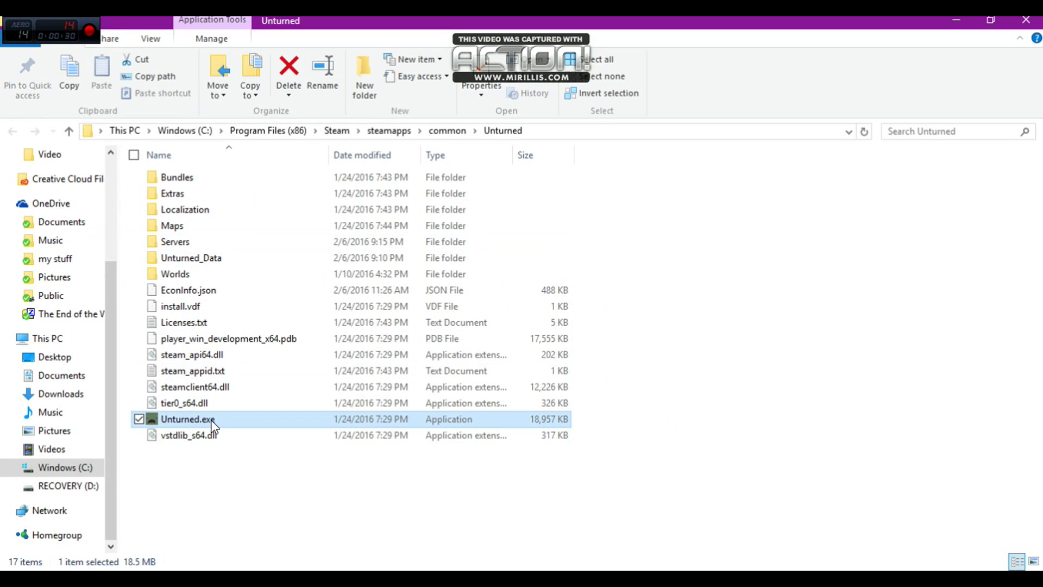
pyautogui.rightClick(211, 422)
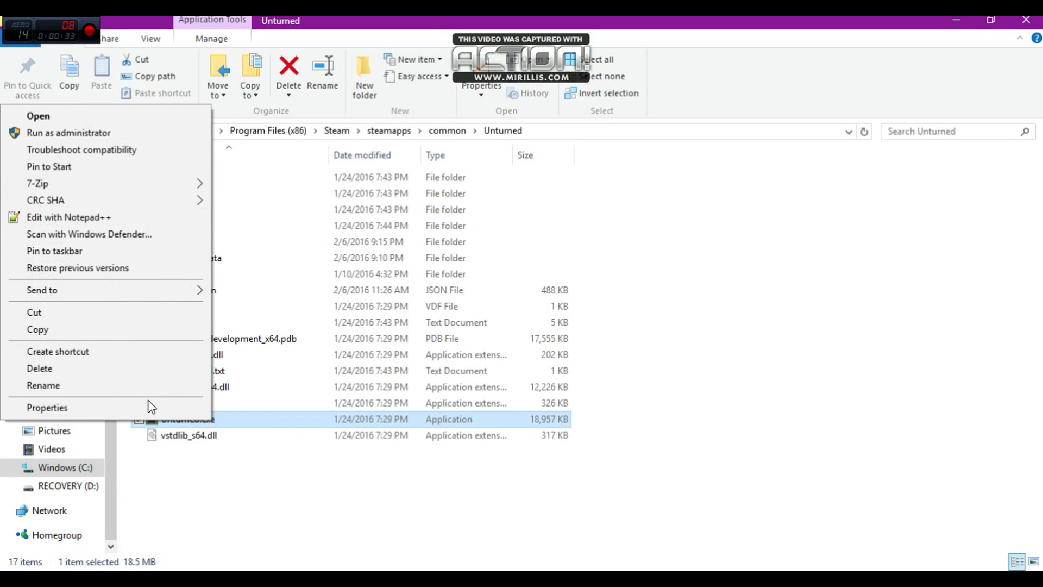
pyautogui.click(133, 351)
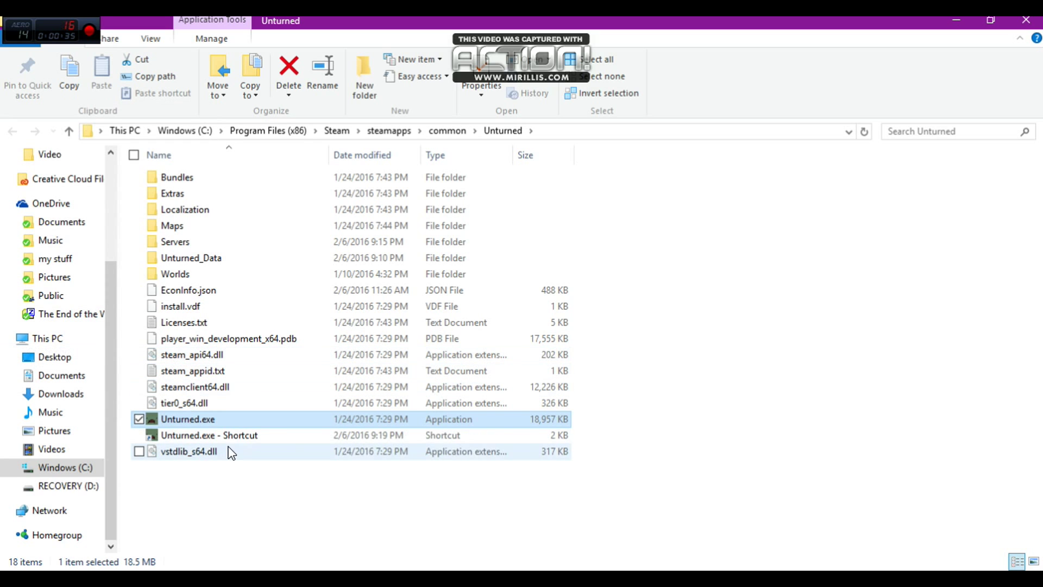
# Rename the new Unturned.exe shortcut as Server.
pyautogui.doubleClick(225, 433)
pyautogui.rightClick(225, 433)
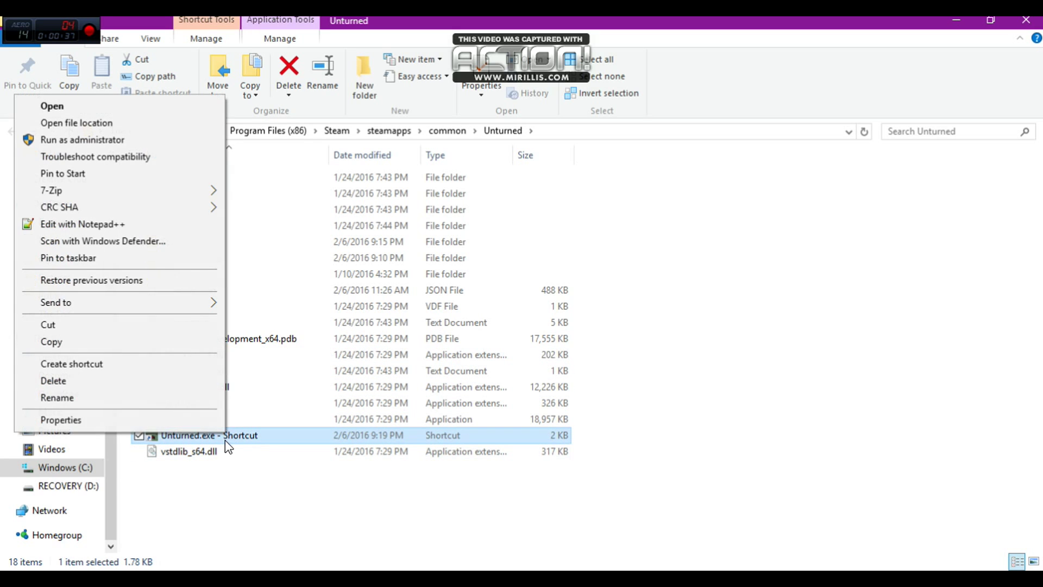
pyautogui.click(143, 400)
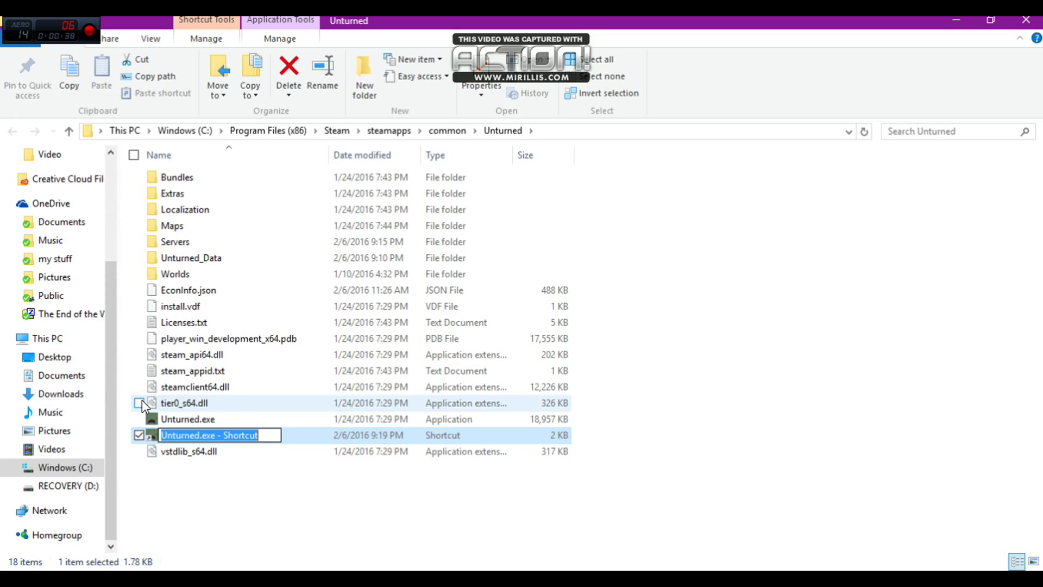
pyautogui.write('Server')
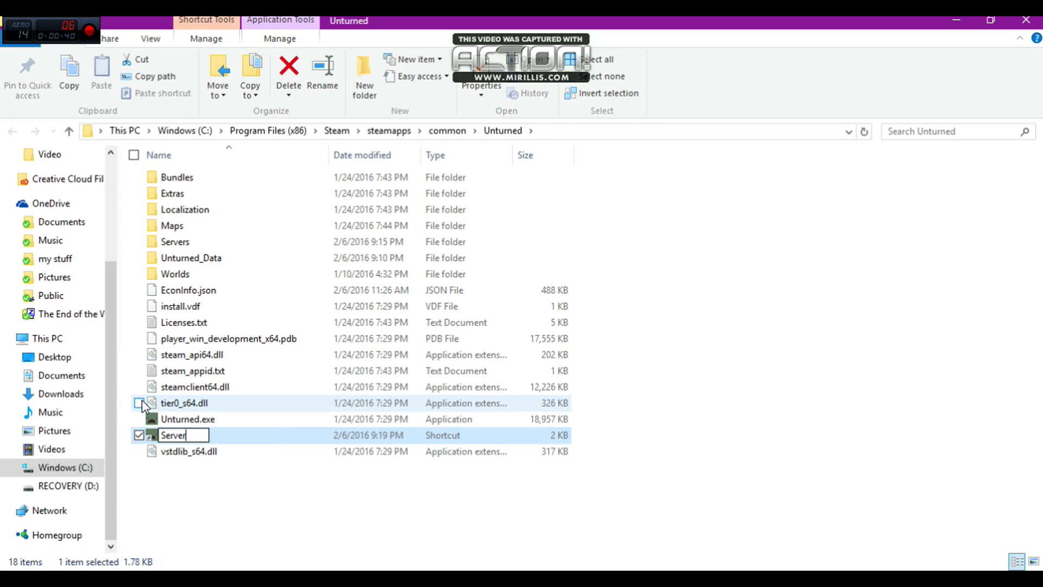
pyautogui.click(183, 485)
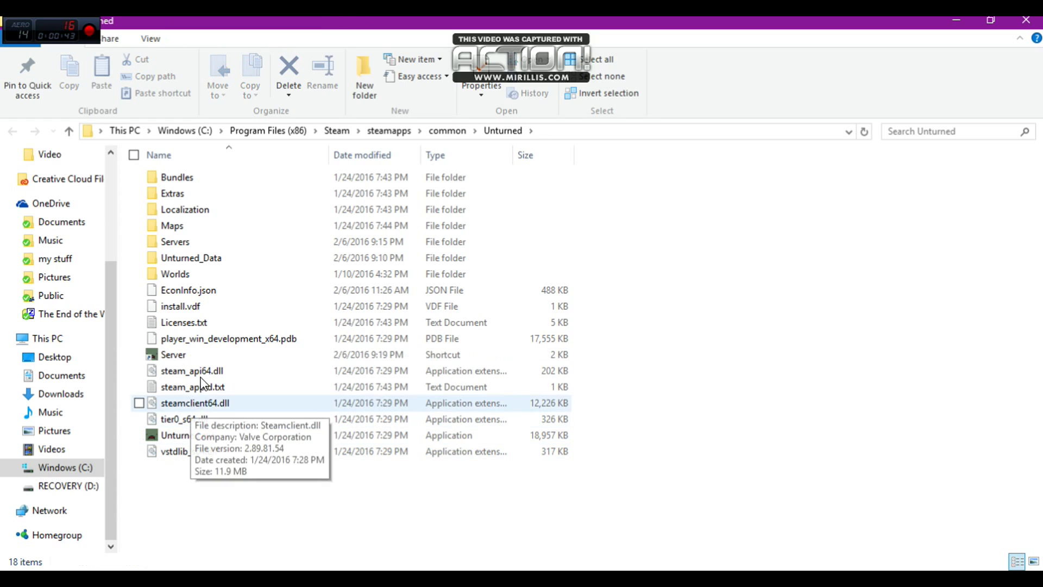
# Open the Server shortcut's properties and append the launch option -nographics after the closing quote of its target.
pyautogui.click(200, 358)
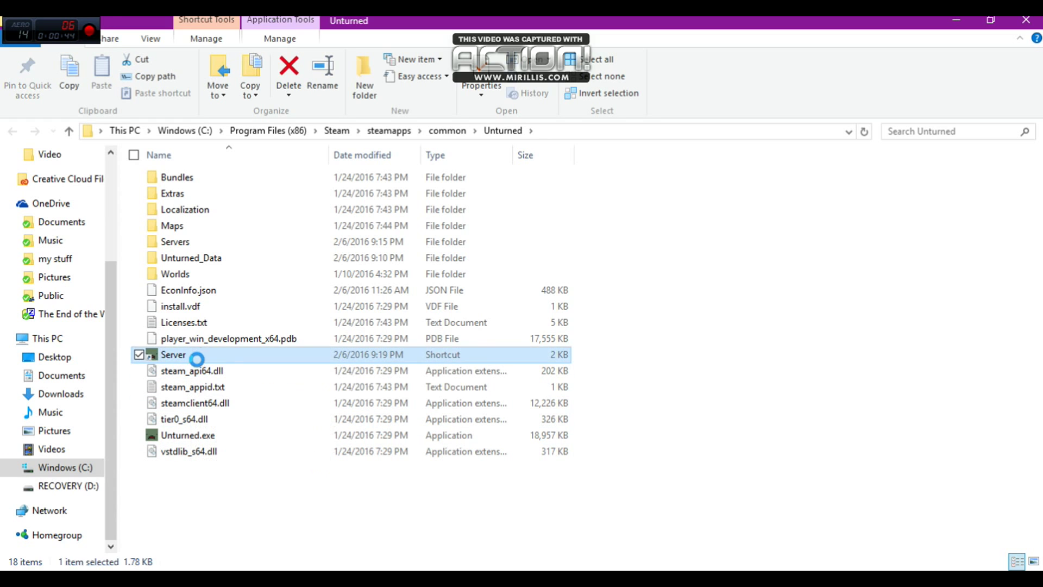
pyautogui.rightClick(201, 359)
pyautogui.click(120, 344)
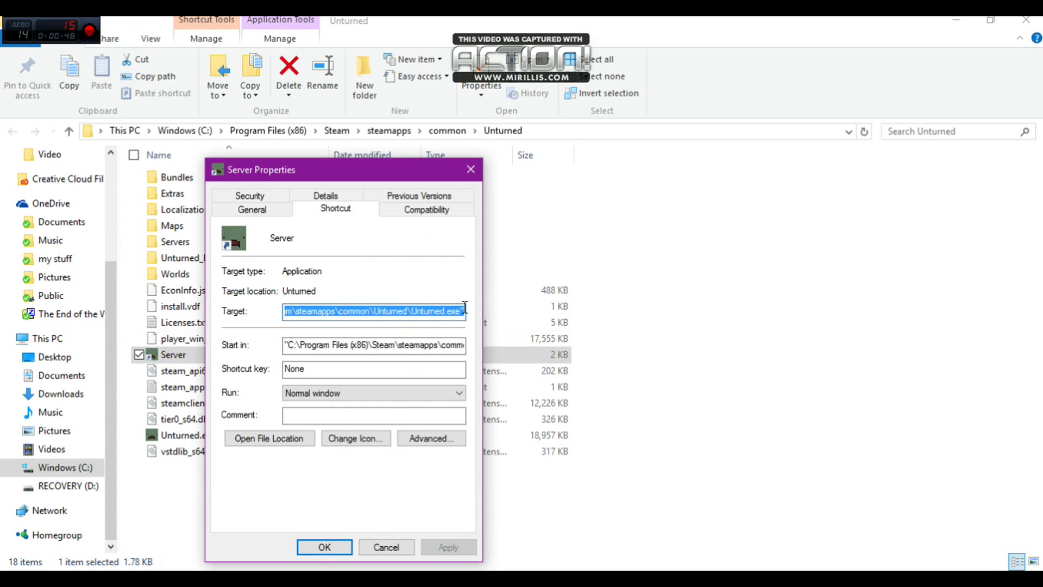
pyautogui.click(463, 311)
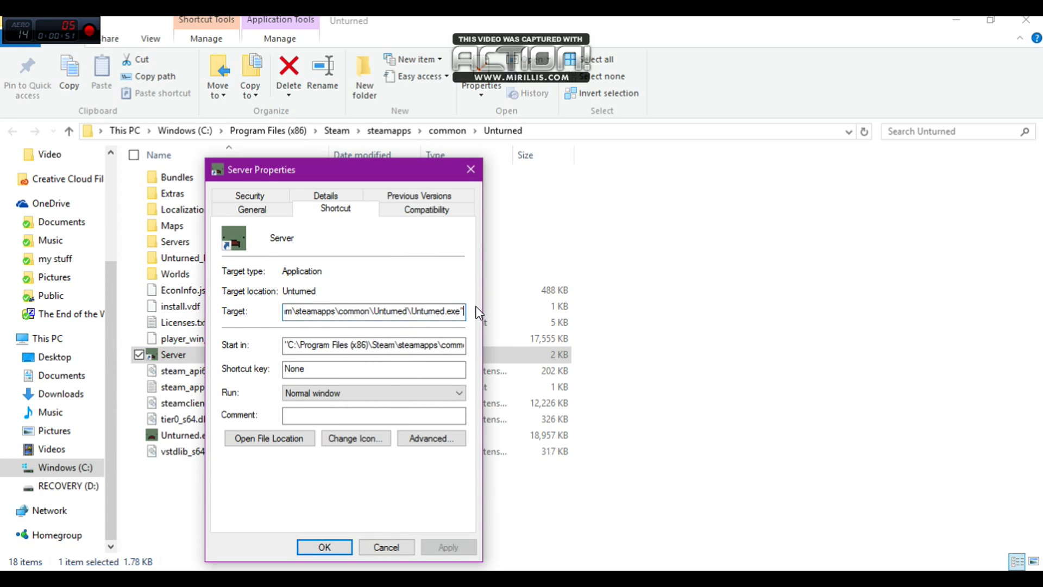
pyautogui.write('-n')
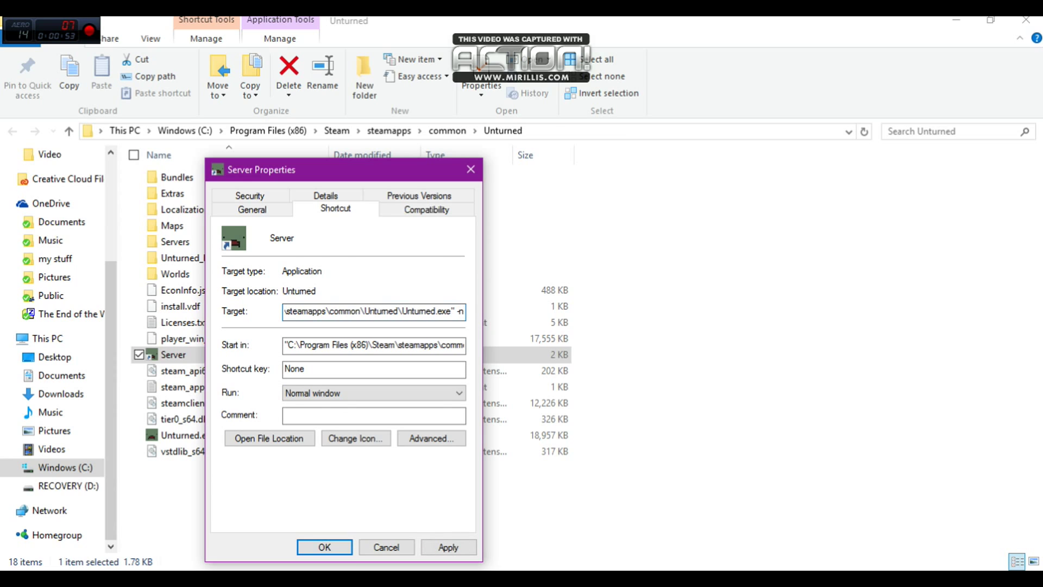
pyautogui.write('ographi')
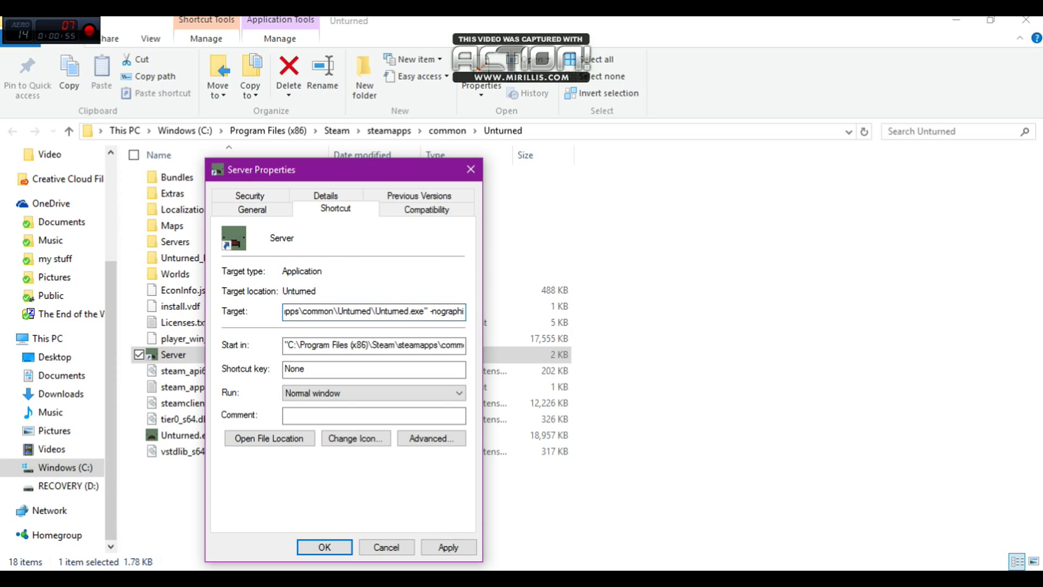
pyautogui.write('c')
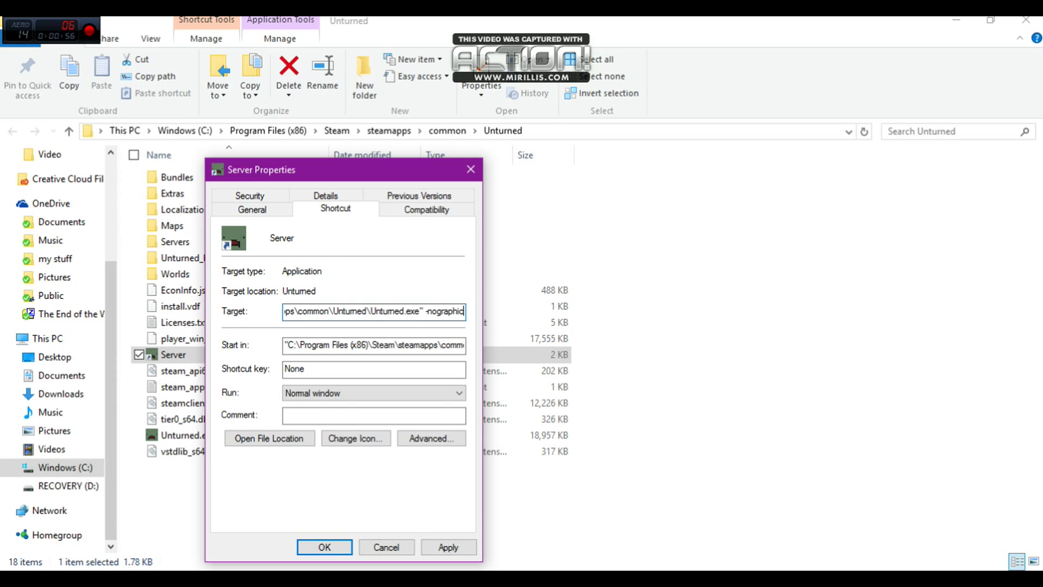
pyautogui.write('s')
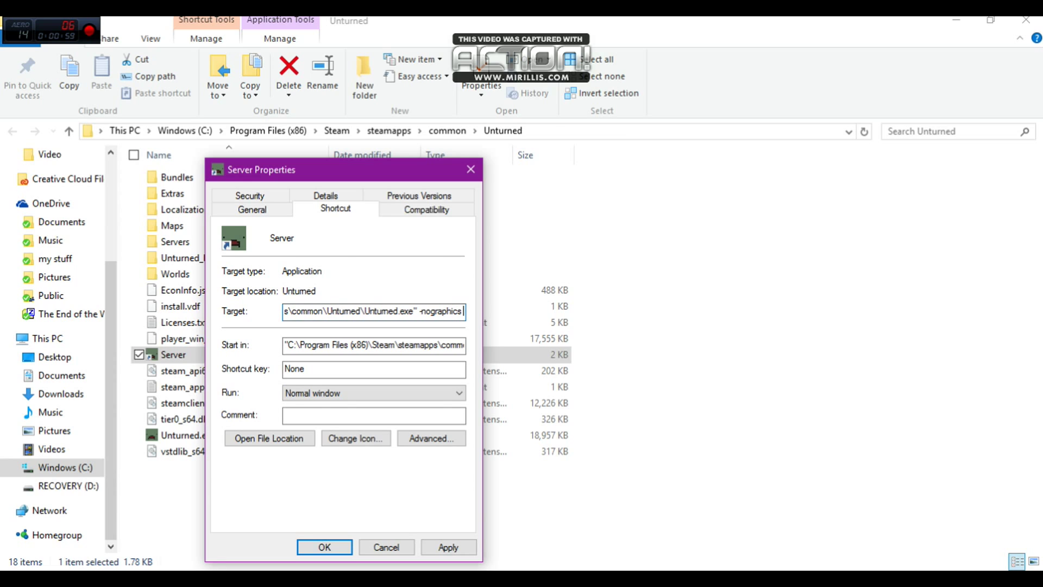
# Add the launch option -batchmode after -nographics in the shortcut's target.
pyautogui.write(' -bat')
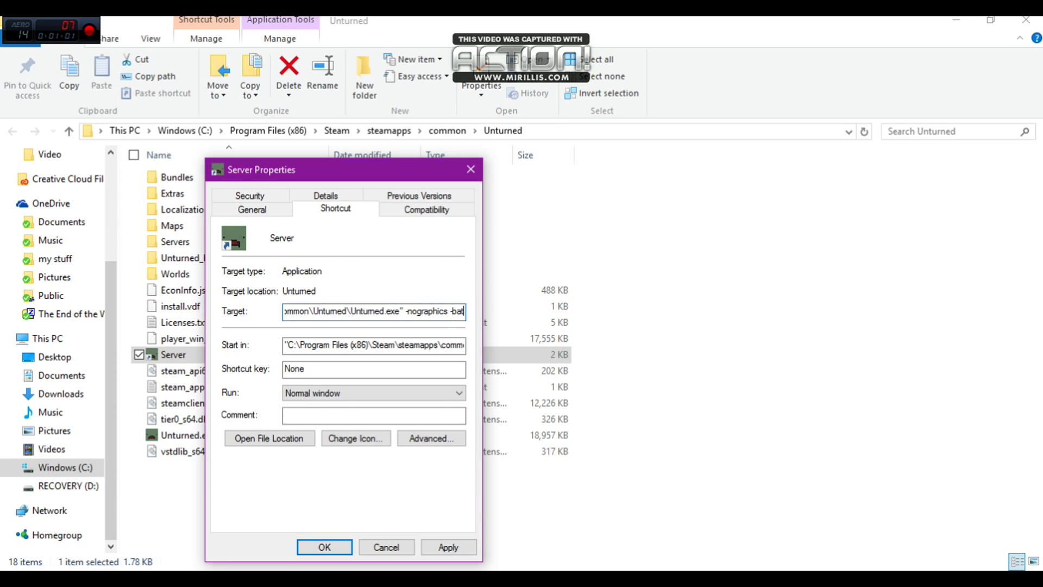
pyautogui.write('chm')
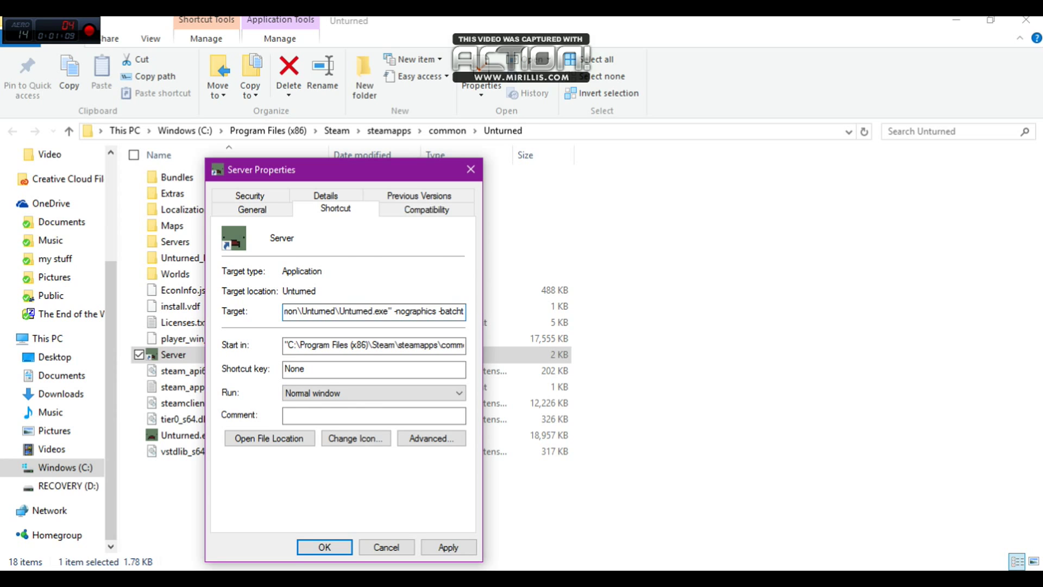
pyautogui.press('BackSpace')
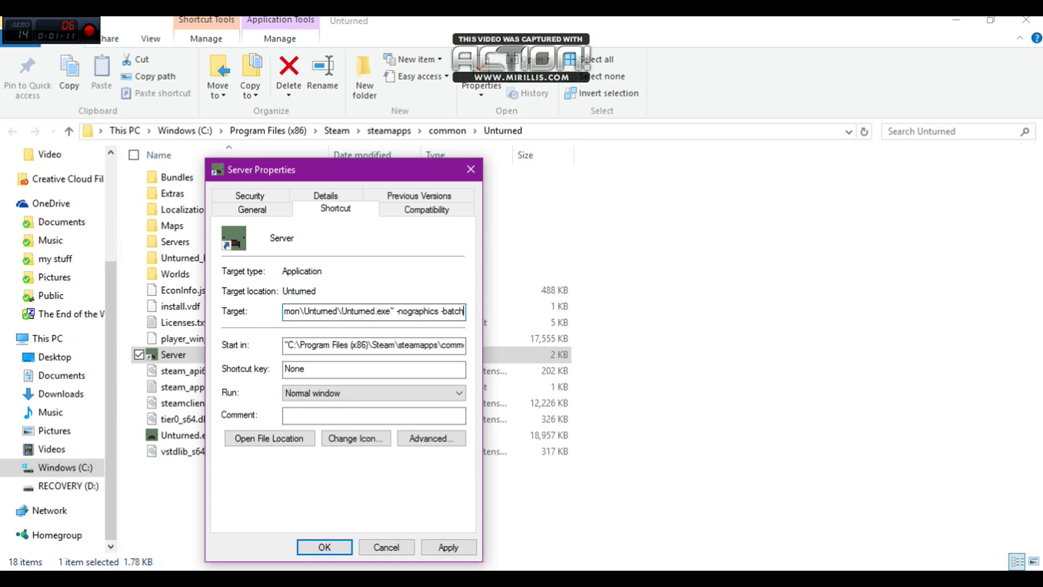
pyautogui.write('mode ')
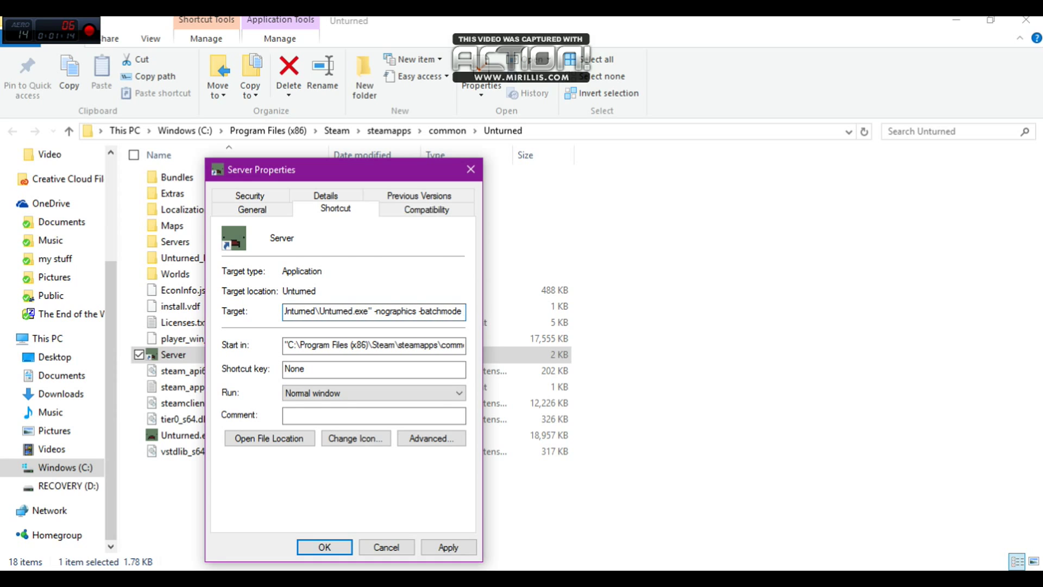
# Append +secureserver/ followed by the server's chosen name to the shortcut's target, and save the properties.
pyautogui.write('+se')
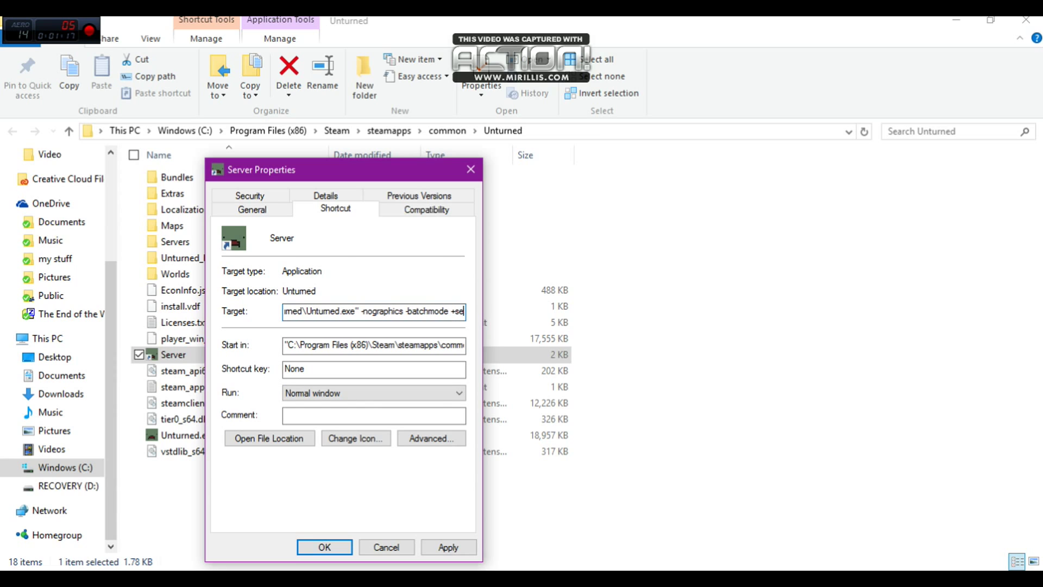
pyautogui.write('cure')
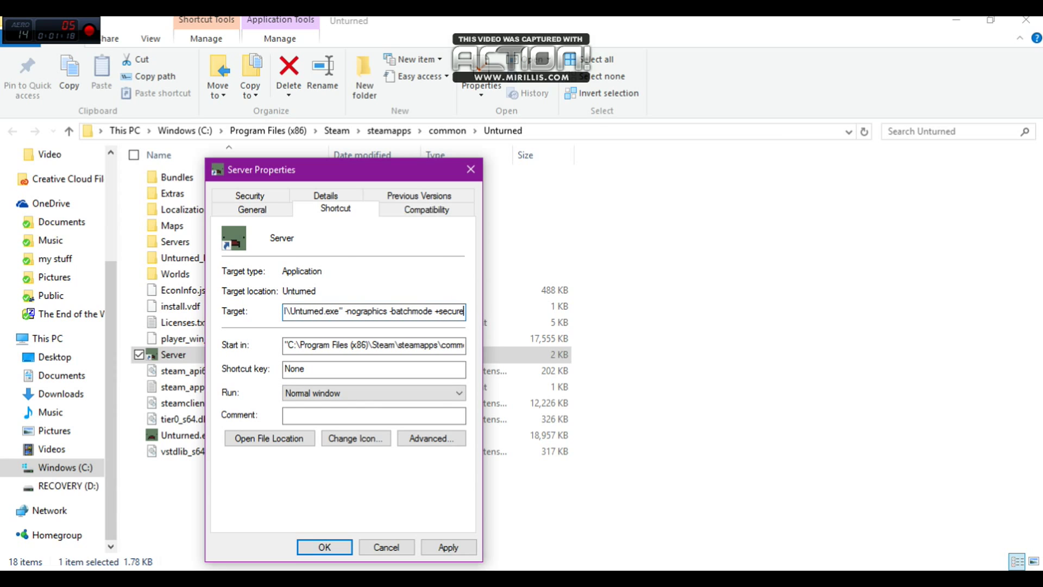
pyautogui.write('server')
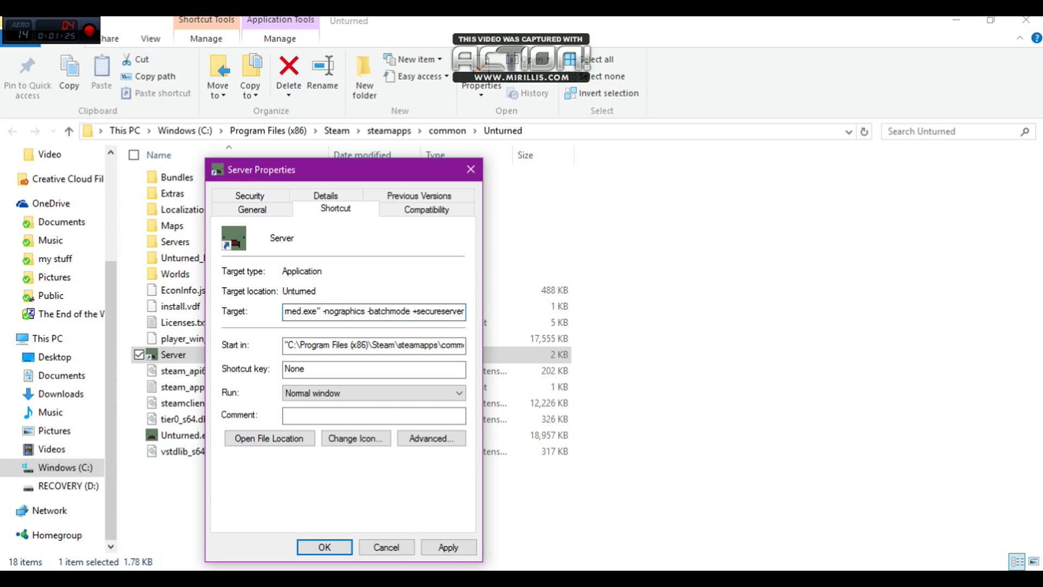
pyautogui.write('/Ga')
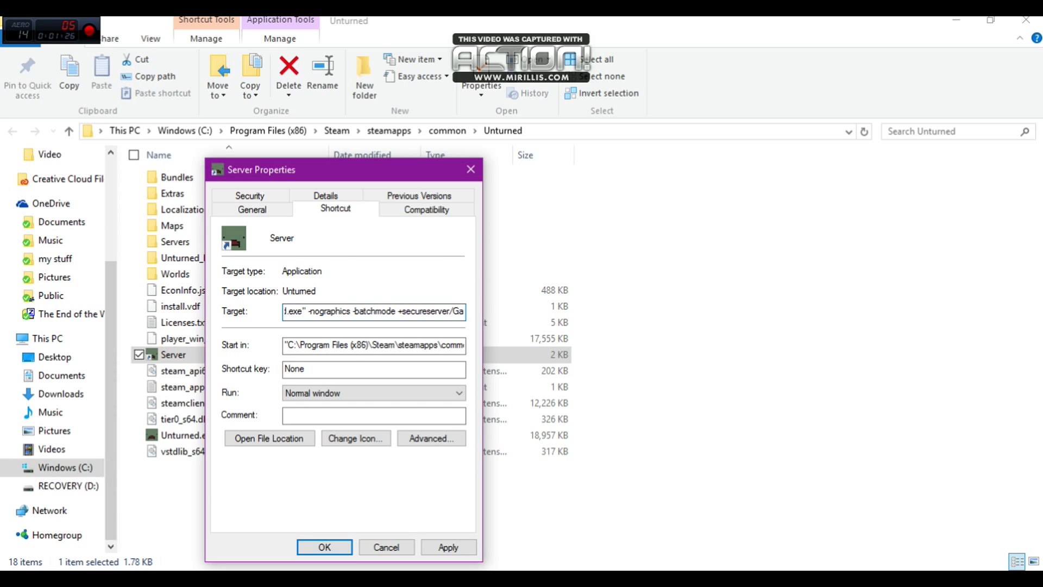
pyautogui.write('mingWit')
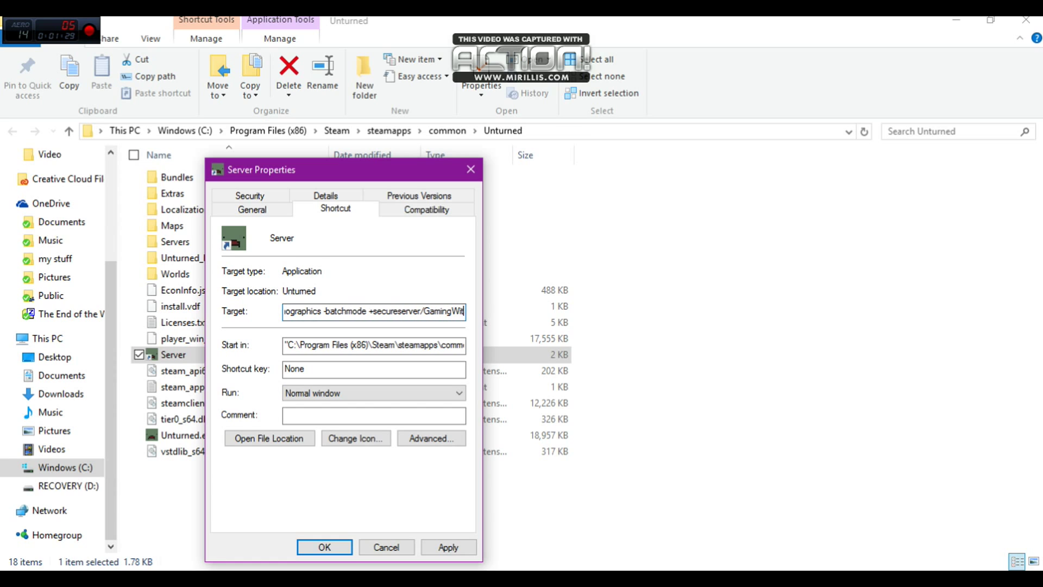
pyautogui.write('hZach')
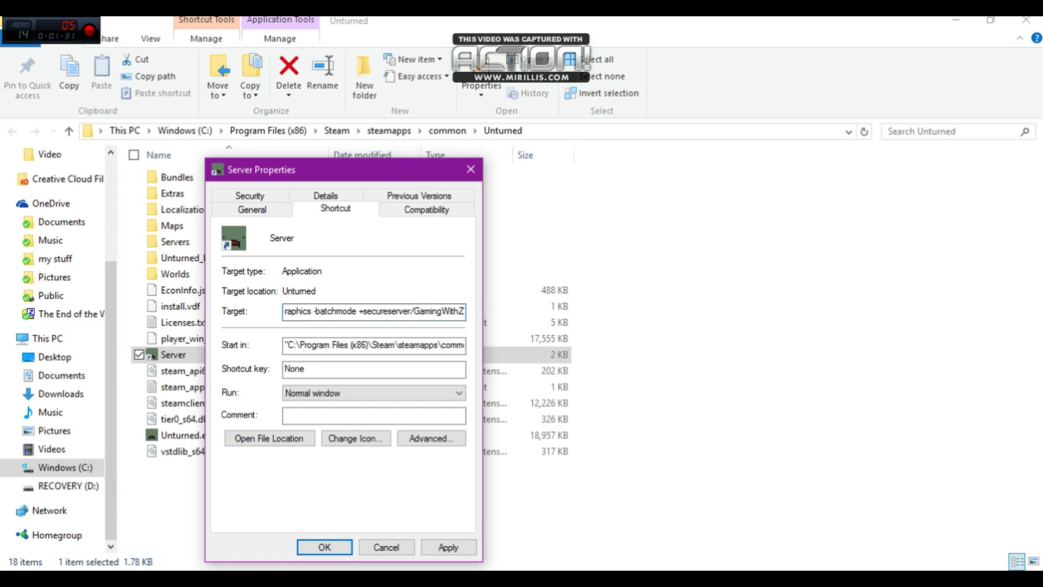
pyautogui.click(435, 547)
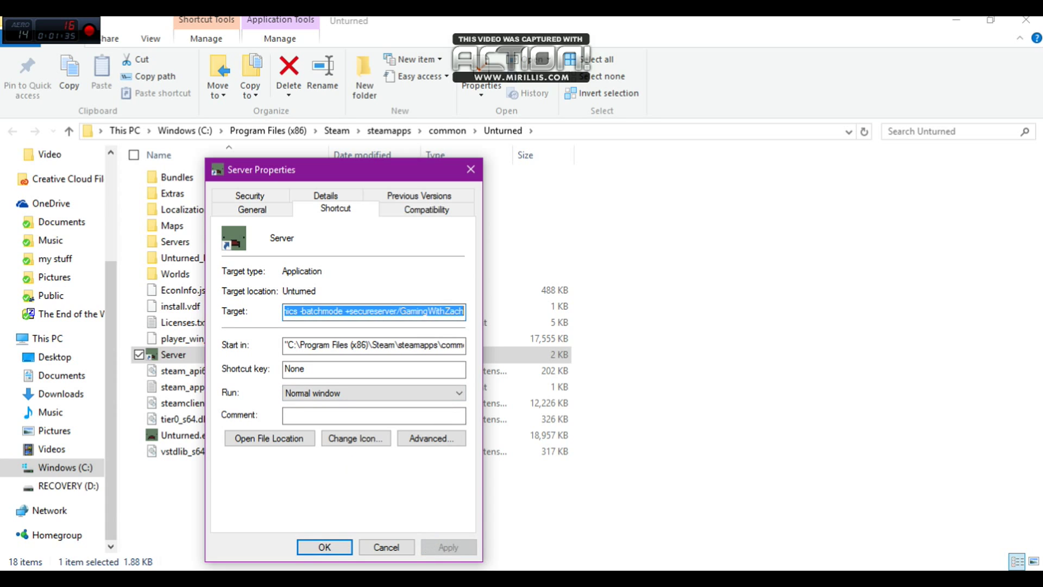
pyautogui.click(334, 548)
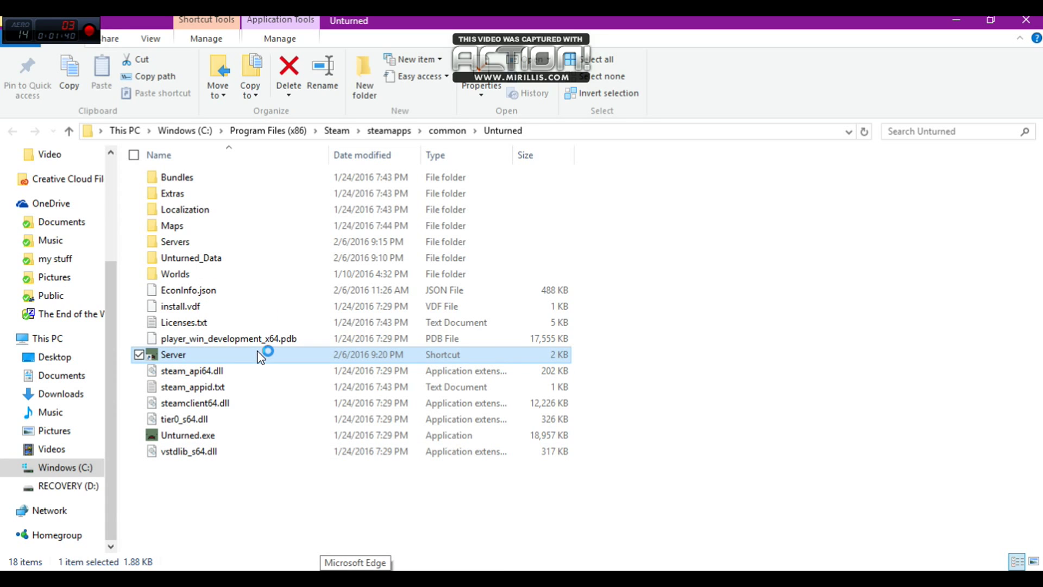
# Minimize the windows covering the Unturned server console, close the console and return to the Unturned game folder.
pyautogui.click(960, 24)
pyautogui.click(956, 51)
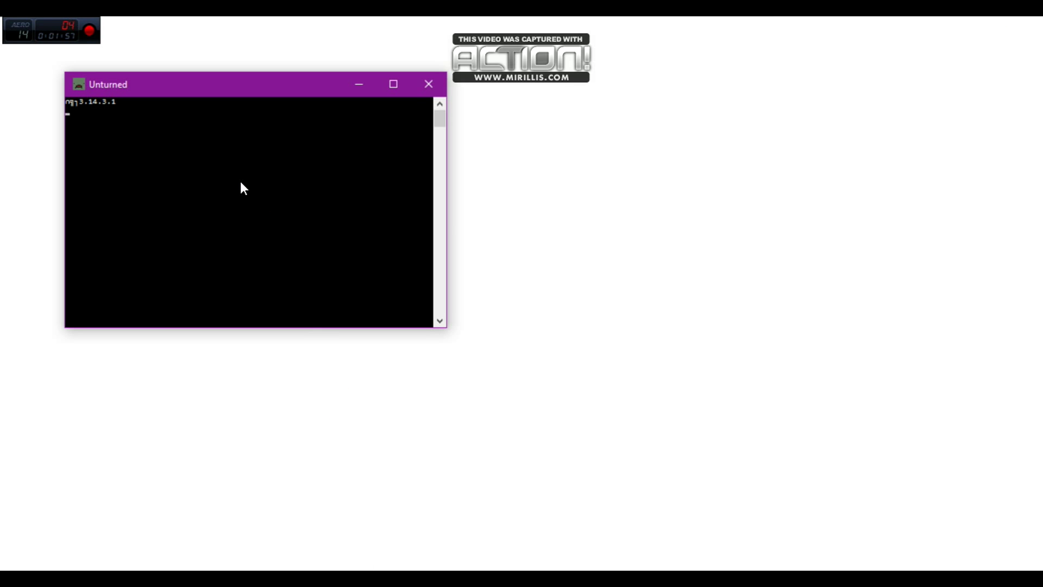
pyautogui.click(427, 84)
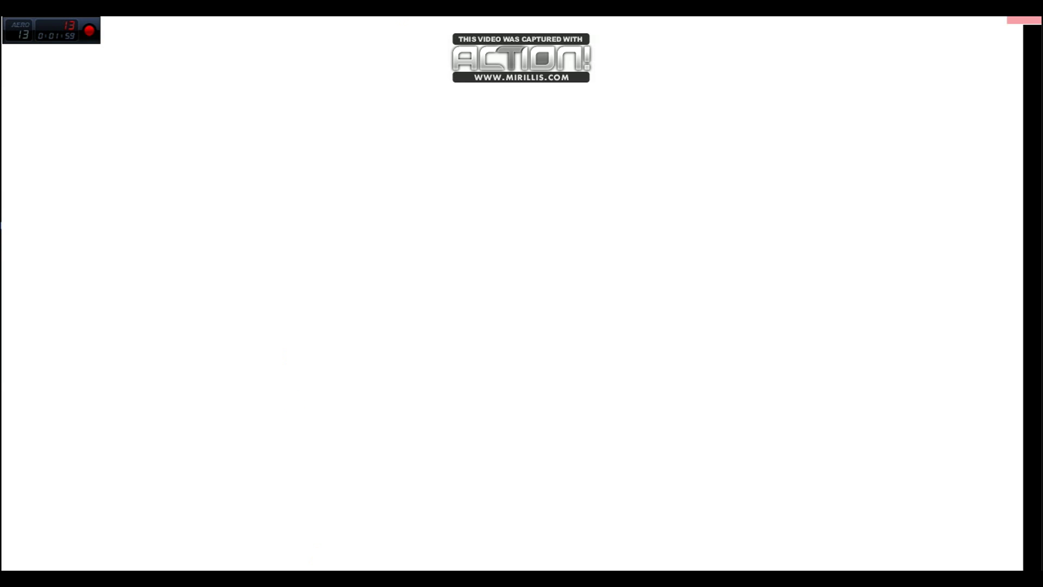
pyautogui.click(465, 516)
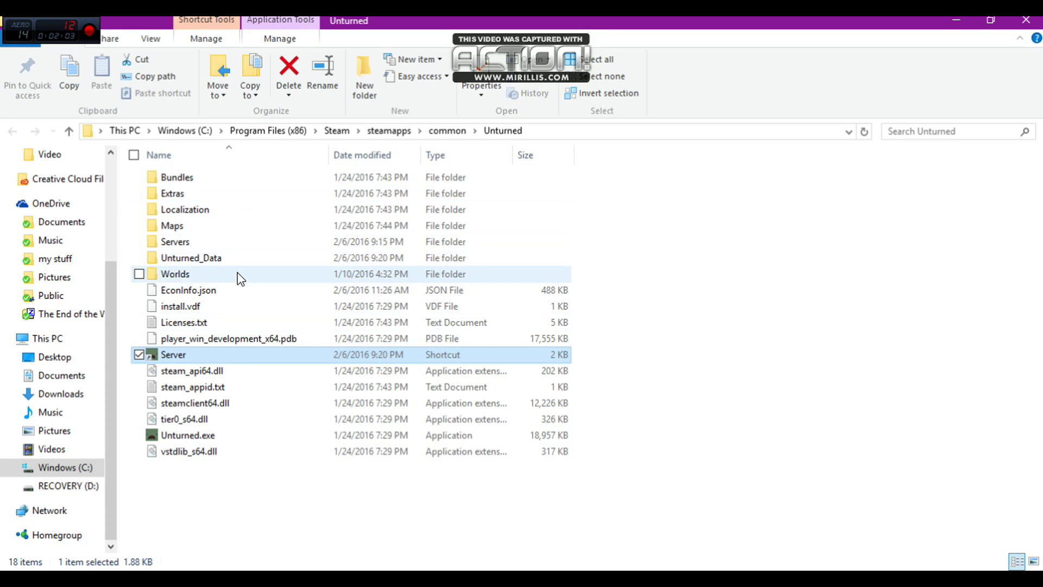
# Open Commands.dat from the Server subfolder of the new server's folder under Servers for editing in Notepad++.
pyautogui.doubleClick(242, 242)
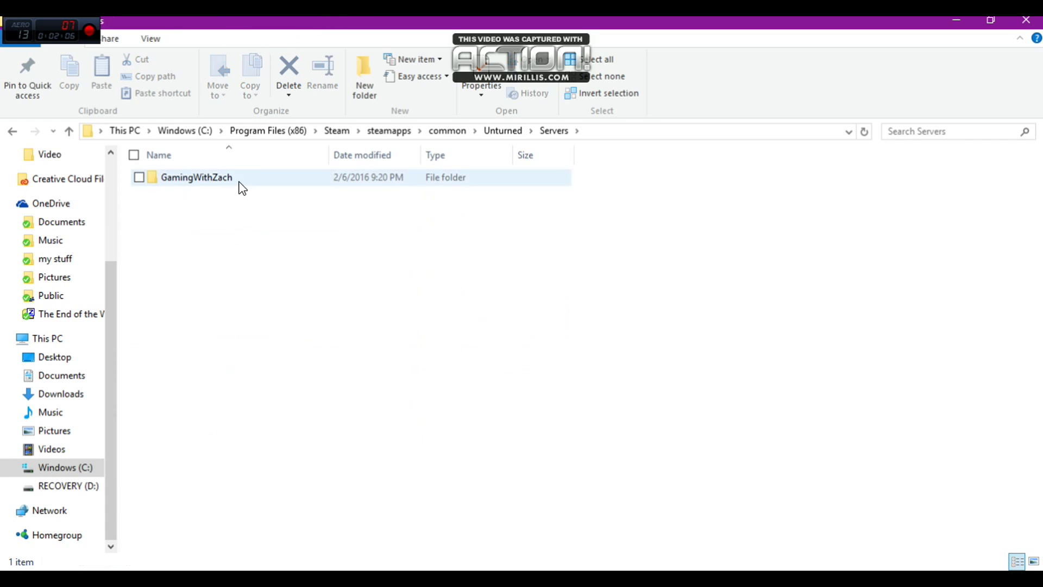
pyautogui.doubleClick(244, 187)
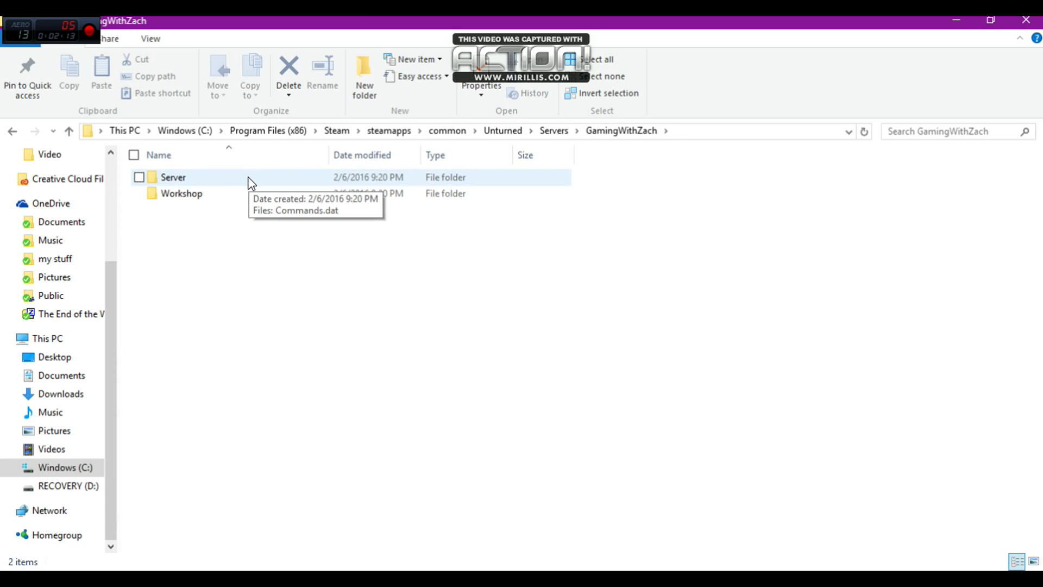
pyautogui.doubleClick(249, 179)
pyautogui.rightClick(243, 178)
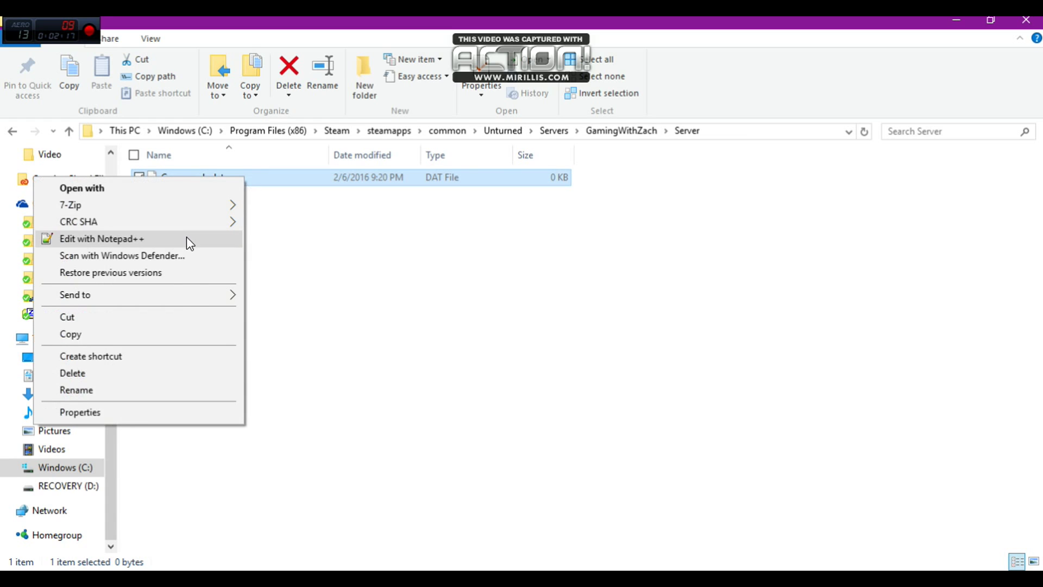
pyautogui.click(187, 238)
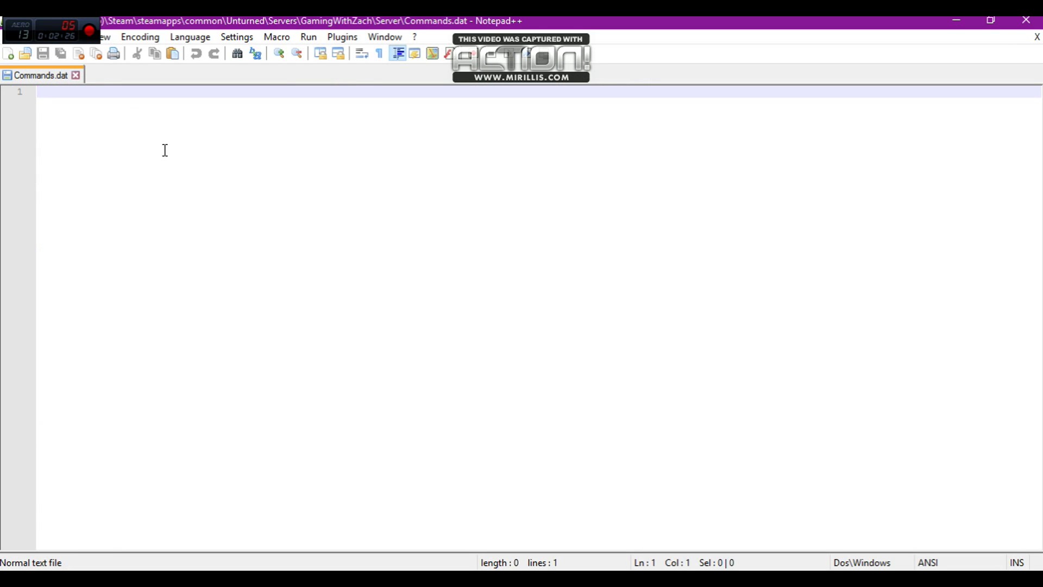
# Enter the name command followed by the server's display name on the first line of Commands.dat.
pyautogui.write('name ')
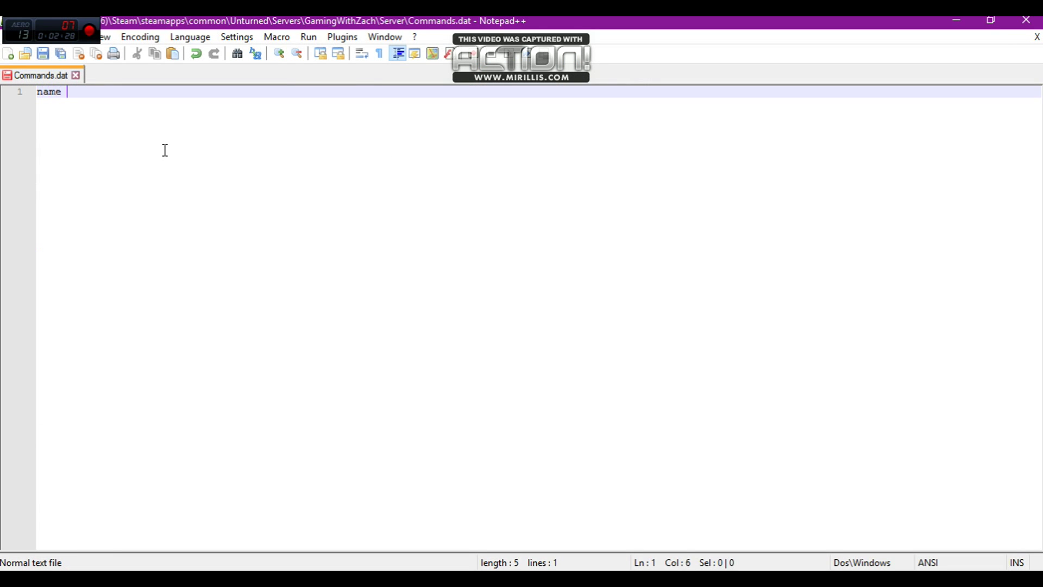
pyautogui.write('GamingWit')
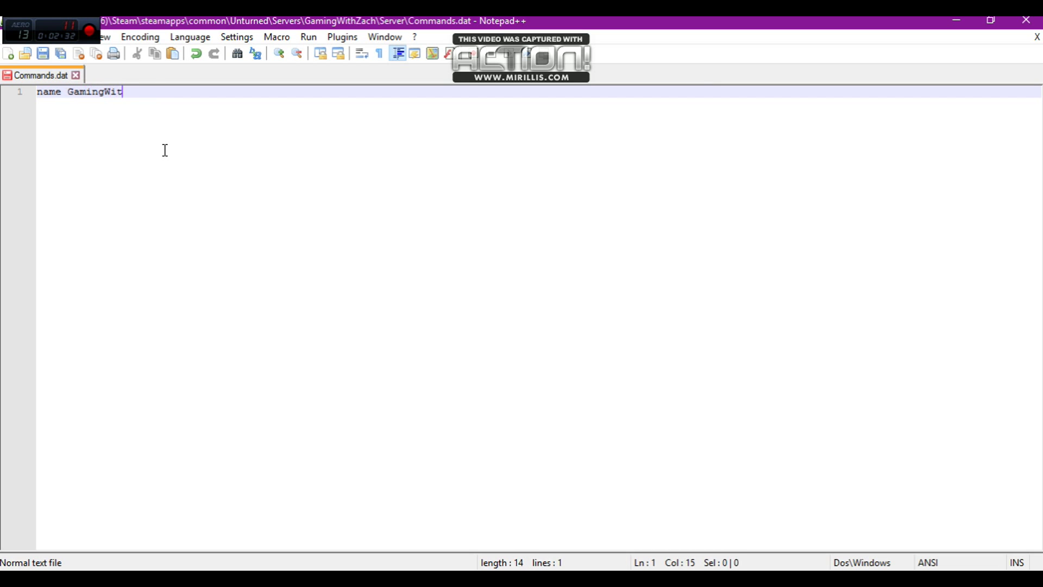
pyautogui.write("hZach's Server")
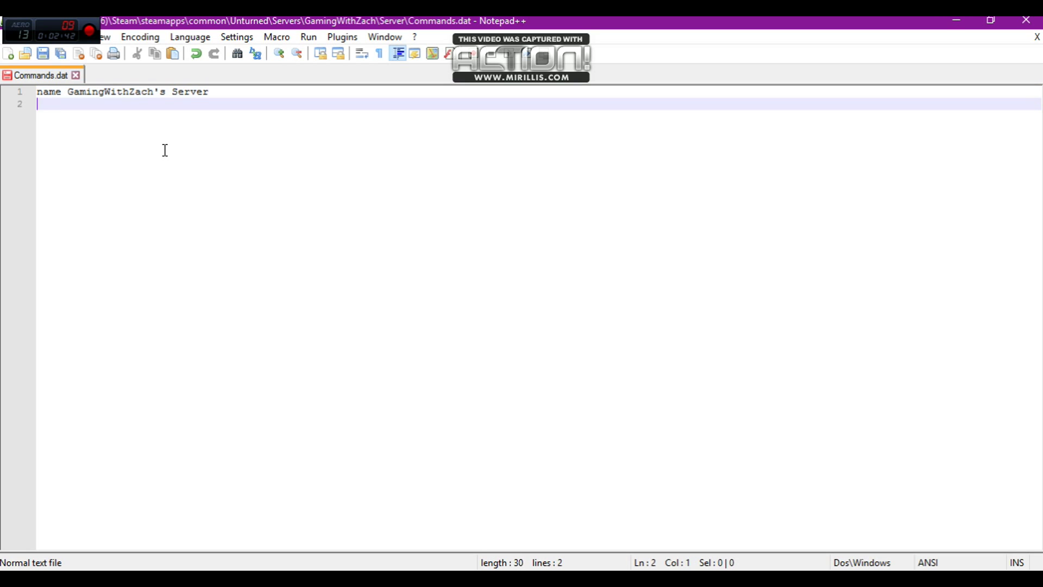
# Add the lines "map PEI" and "port 27015" below the name command.
pyautogui.press('Return')
pyautogui.write('map PEI')
pyautogui.press('Return')
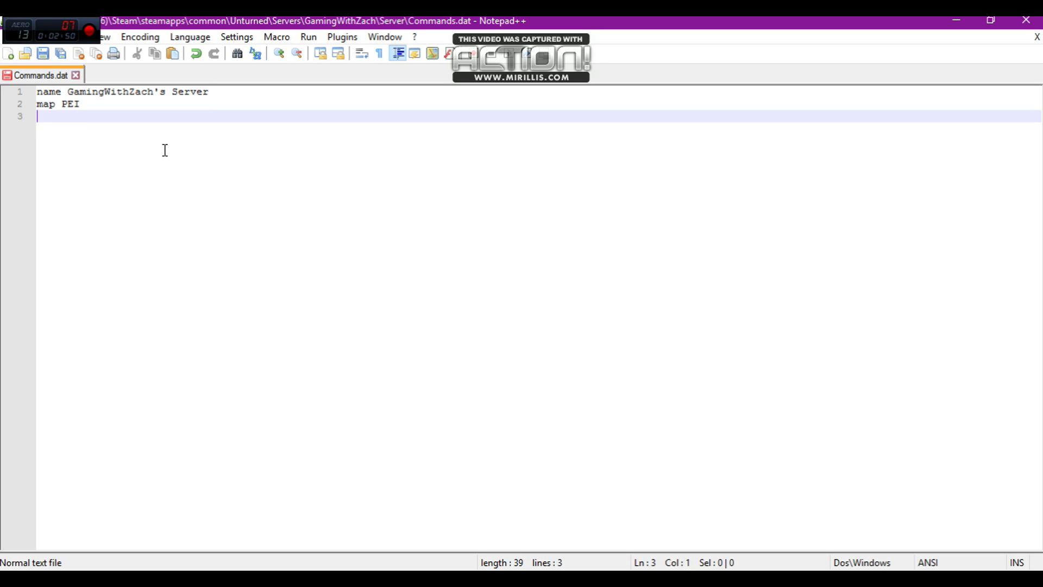
pyautogui.write('port 27015')
pyautogui.press('Return')
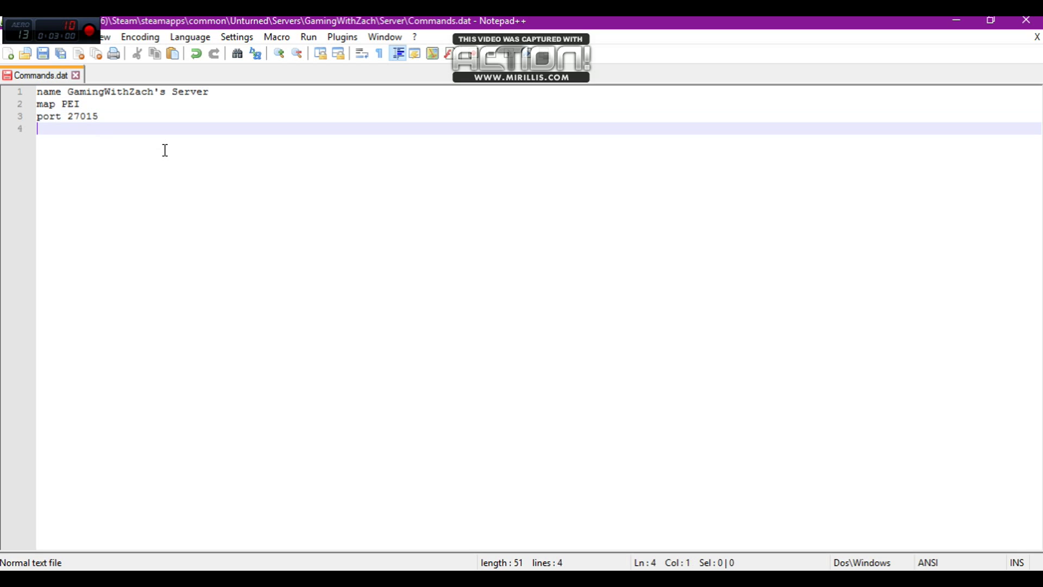
# Add the lines "perspective both" and "maxplayers 24" below the port setting.
pyautogui.write('perspective')
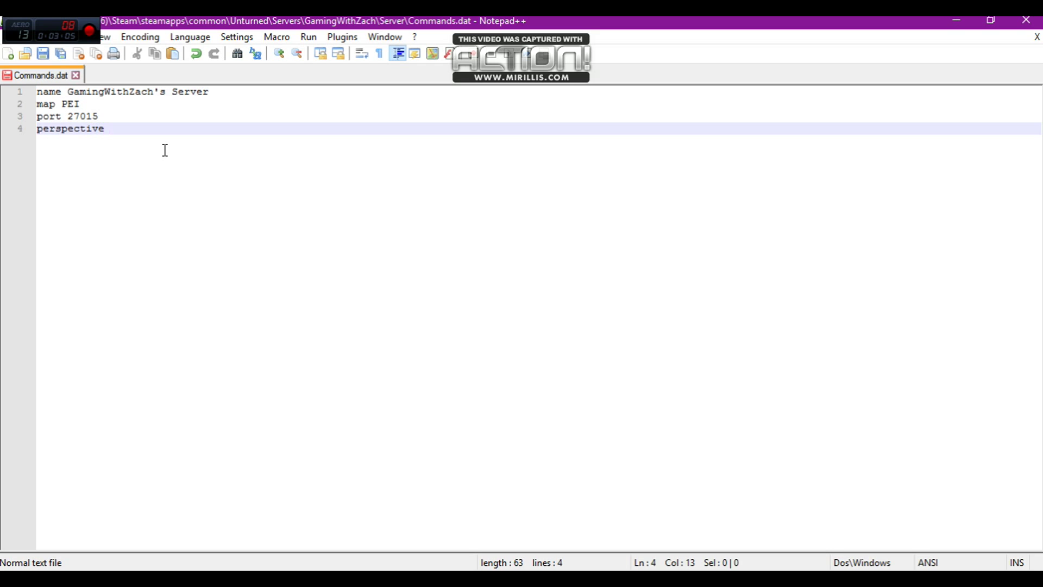
pyautogui.write(' both')
pyautogui.press('Return')
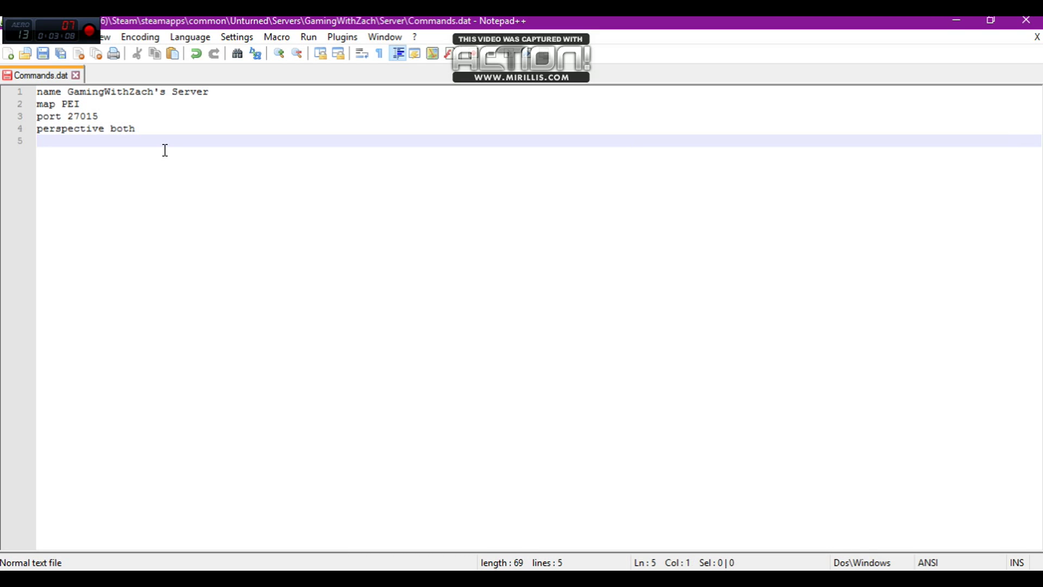
pyautogui.write('ma')
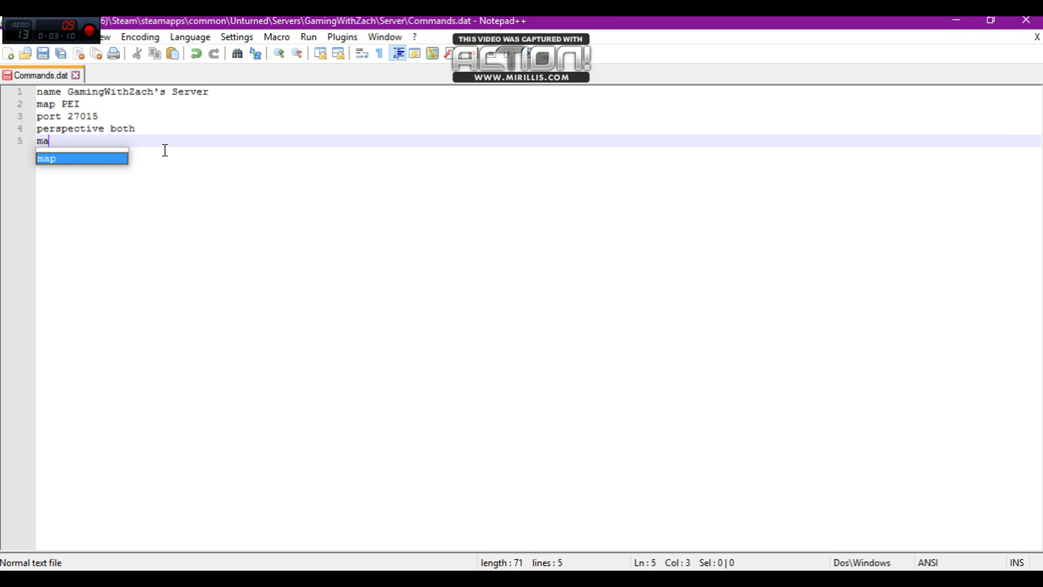
pyautogui.write('xpla')
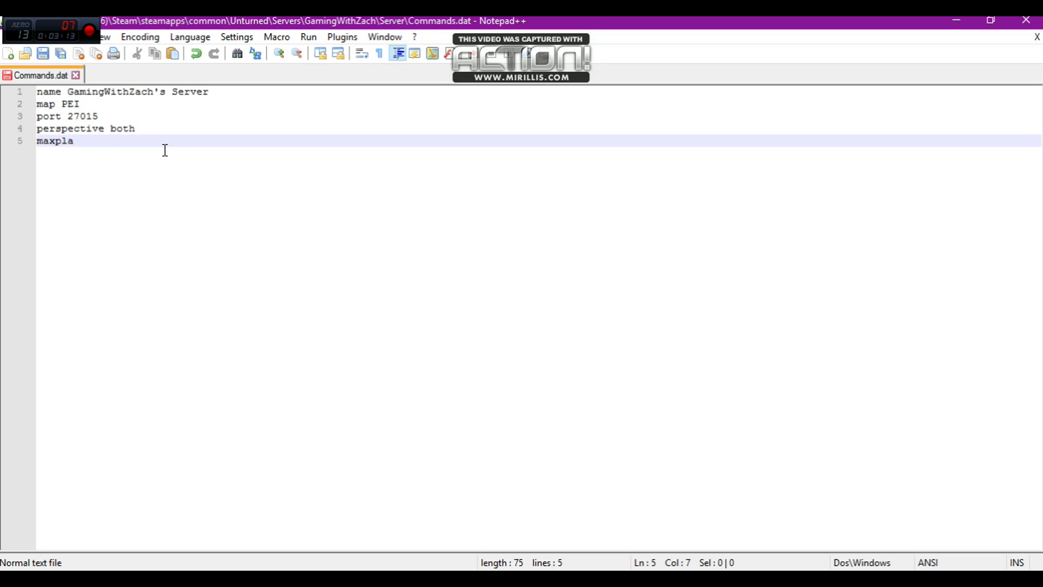
pyautogui.write('yers 24')
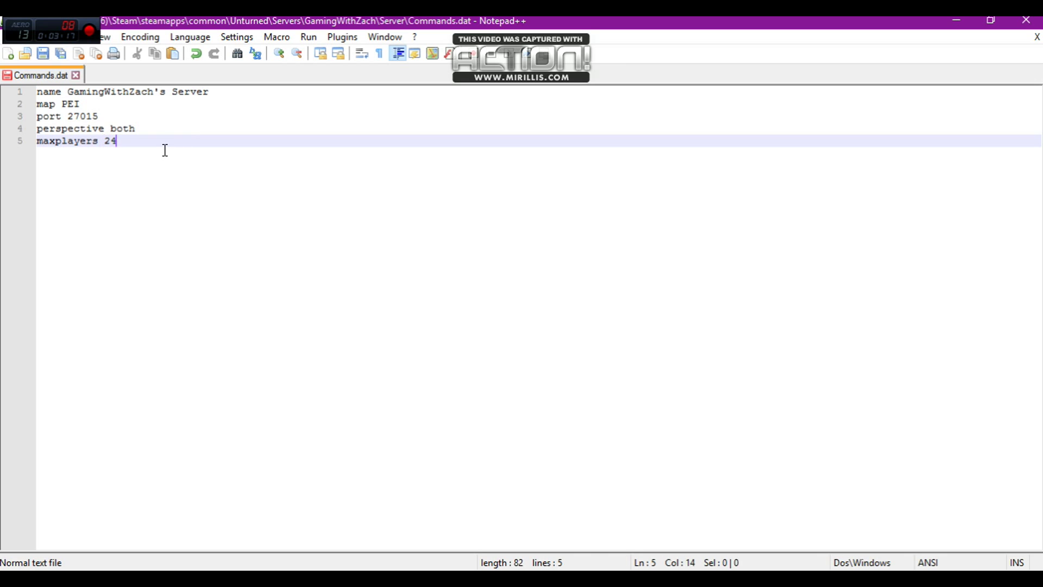
pyautogui.press('Return')
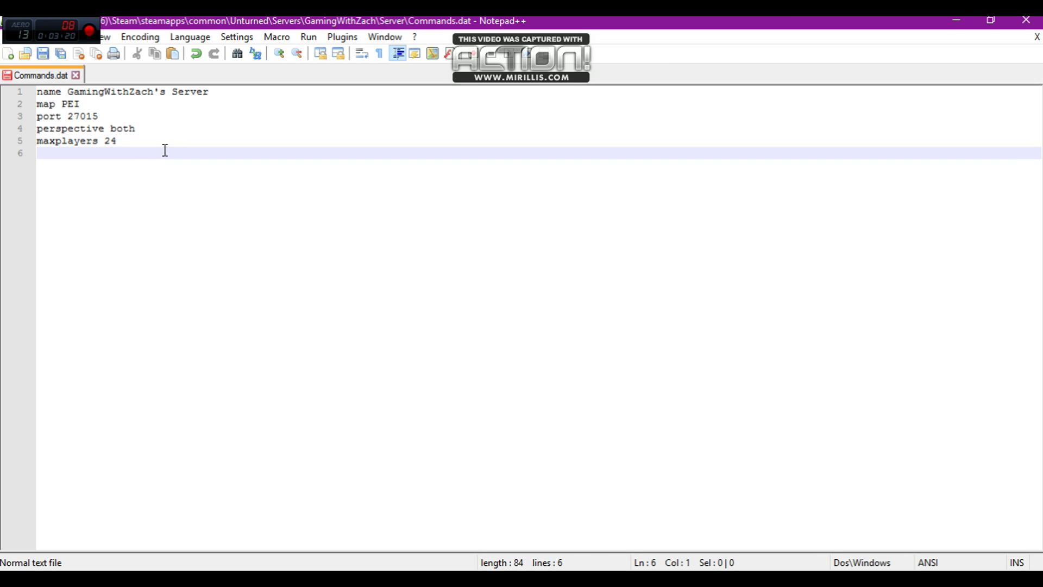
# Add the lines "mode easy" and "loadout" at the end of Commands.dat, and save and close the file.
pyautogui.write('mode easy')
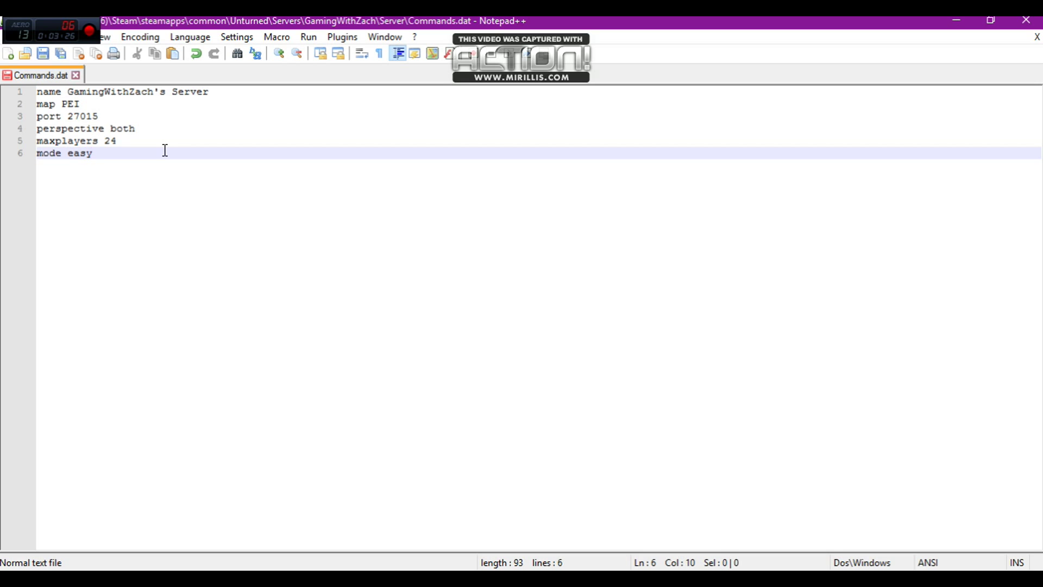
pyautogui.press('Return')
pyautogui.write('l')
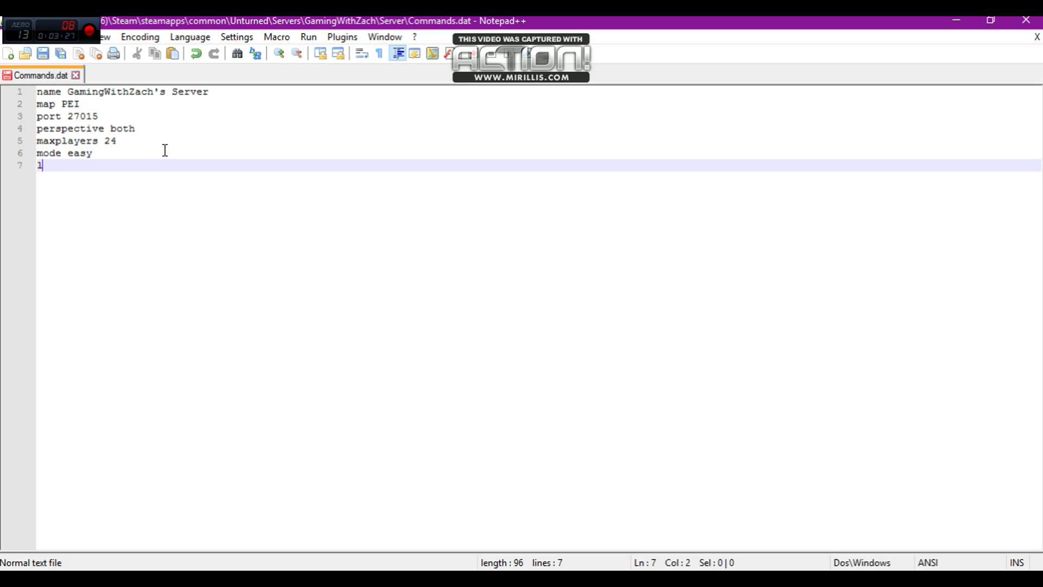
pyautogui.write('oadout')
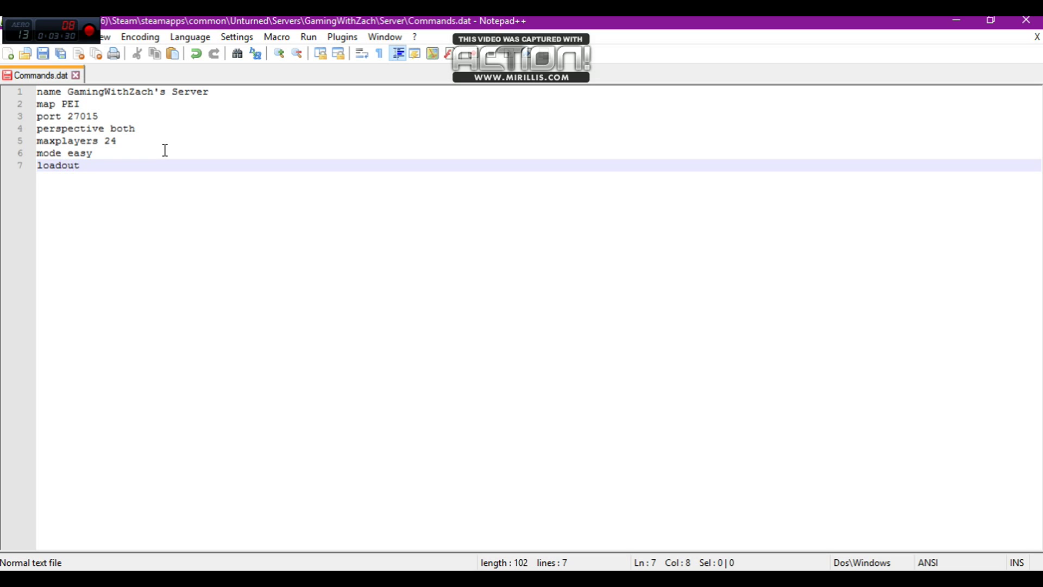
pyautogui.hotkey('ctrl', 's')
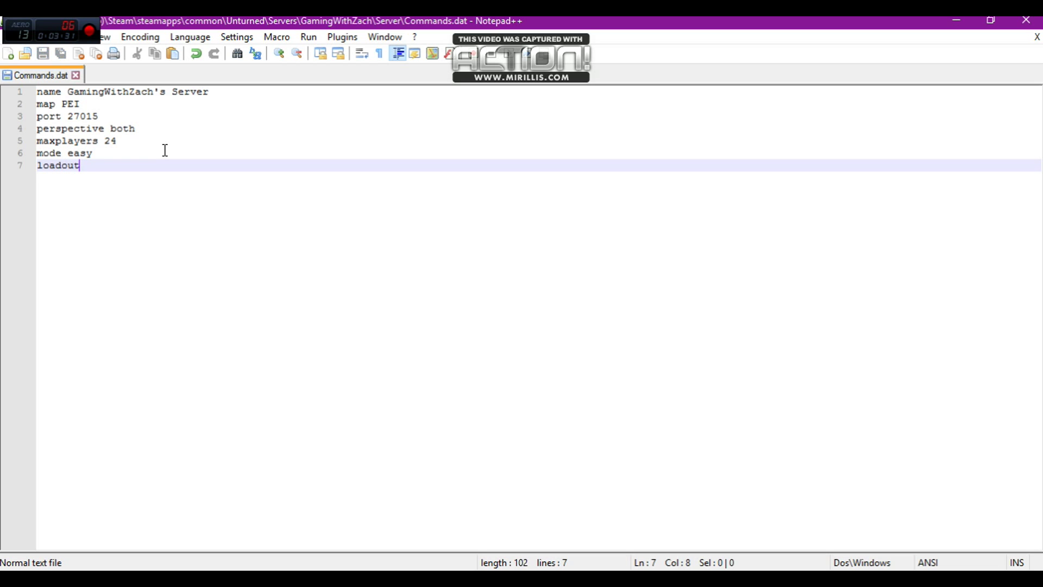
pyautogui.click(1032, 24)
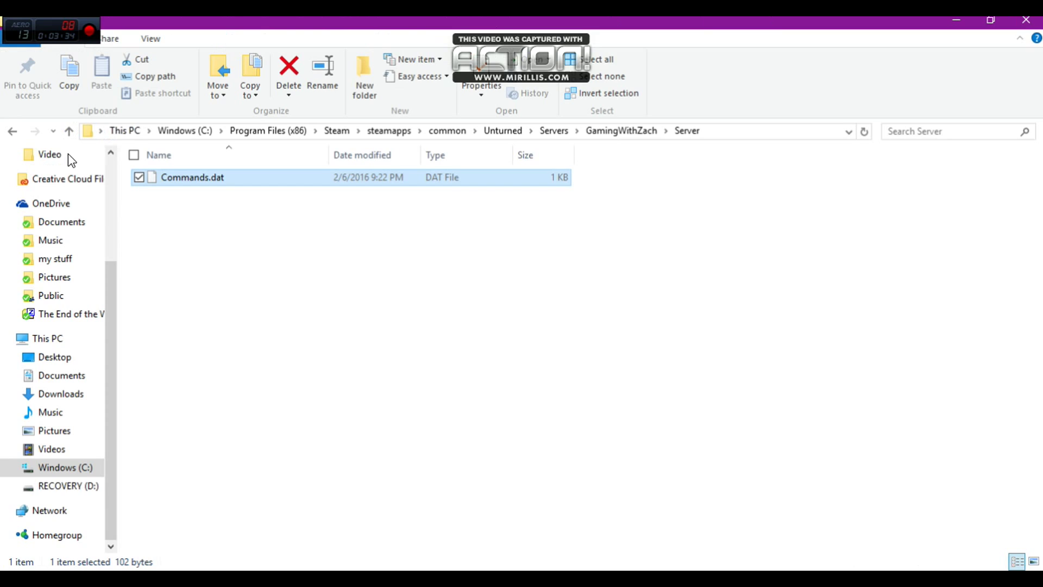
# Return to the Unturned game folder and run the Server shortcut.
pyautogui.click(8, 132)
pyautogui.click(9, 132)
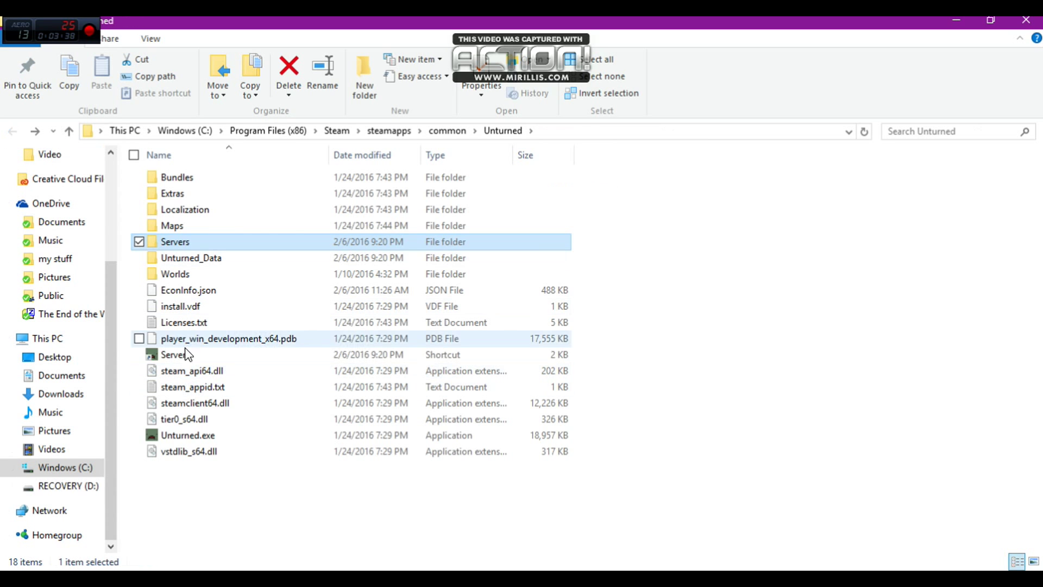
pyautogui.click(173, 354)
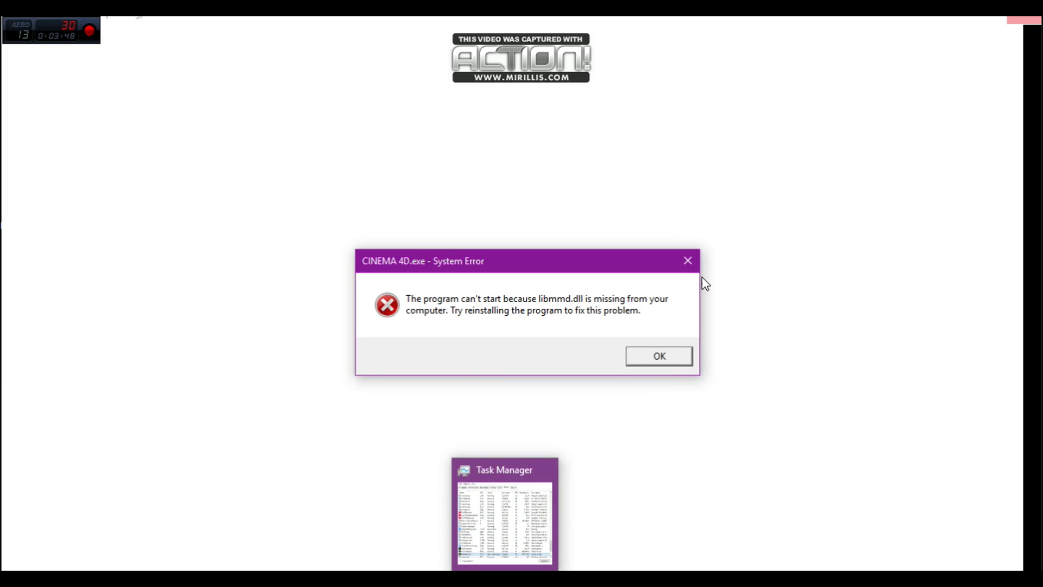
# Dismiss the CINEMA 4D error and expand both Unturned.exe entries in Task Manager's list of running apps.
pyautogui.click(688, 263)
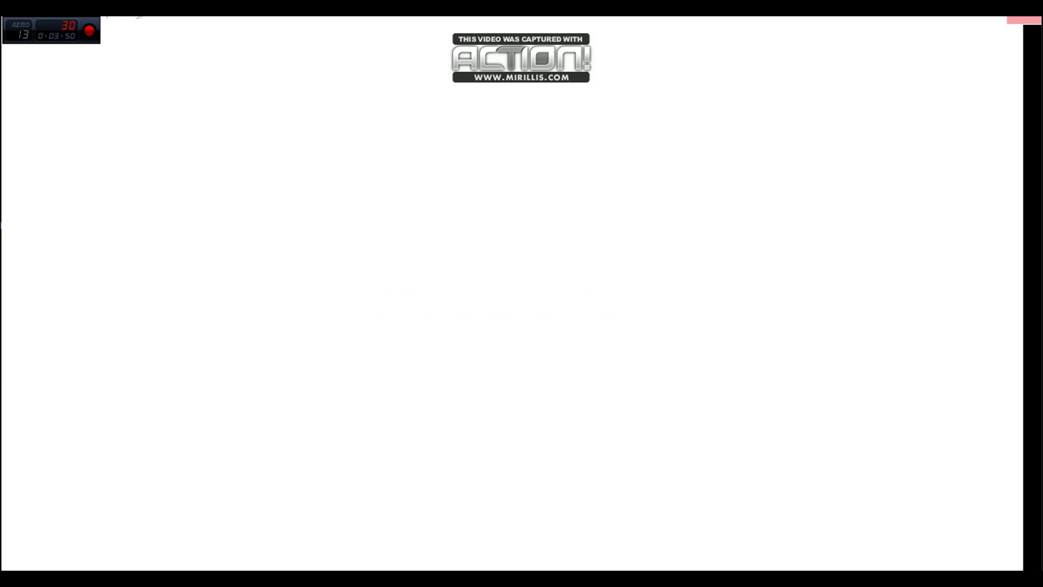
pyautogui.hotkey('alt', 'Tab')
pyautogui.hotkey('alt', 'Tab')
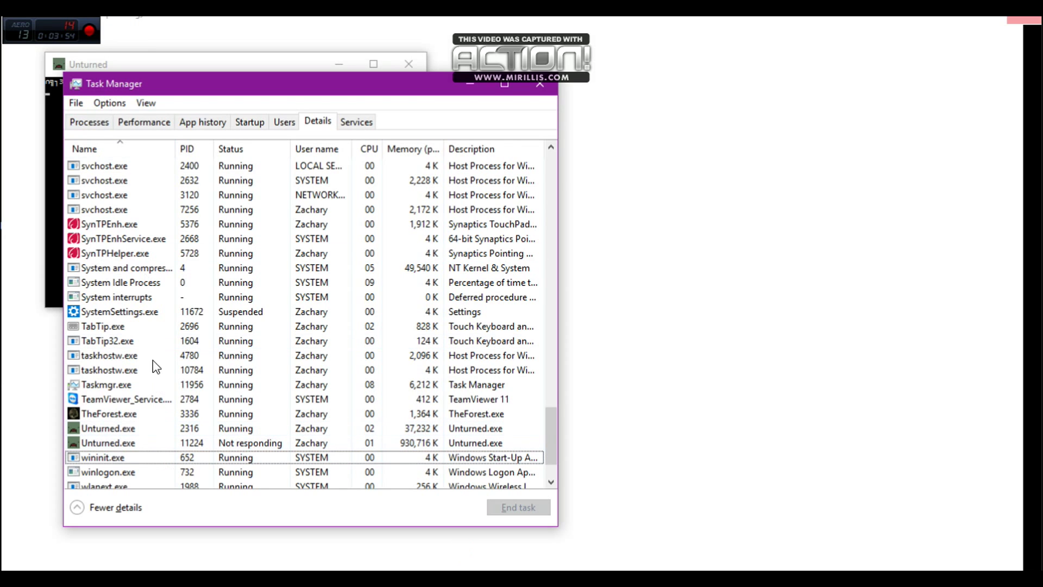
pyautogui.click(97, 122)
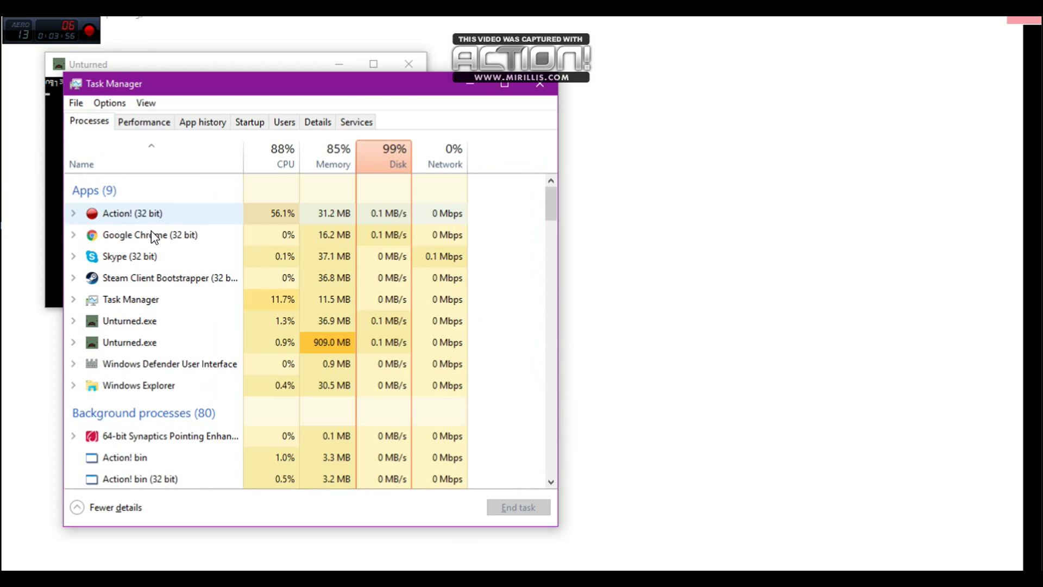
pyautogui.doubleClick(138, 325)
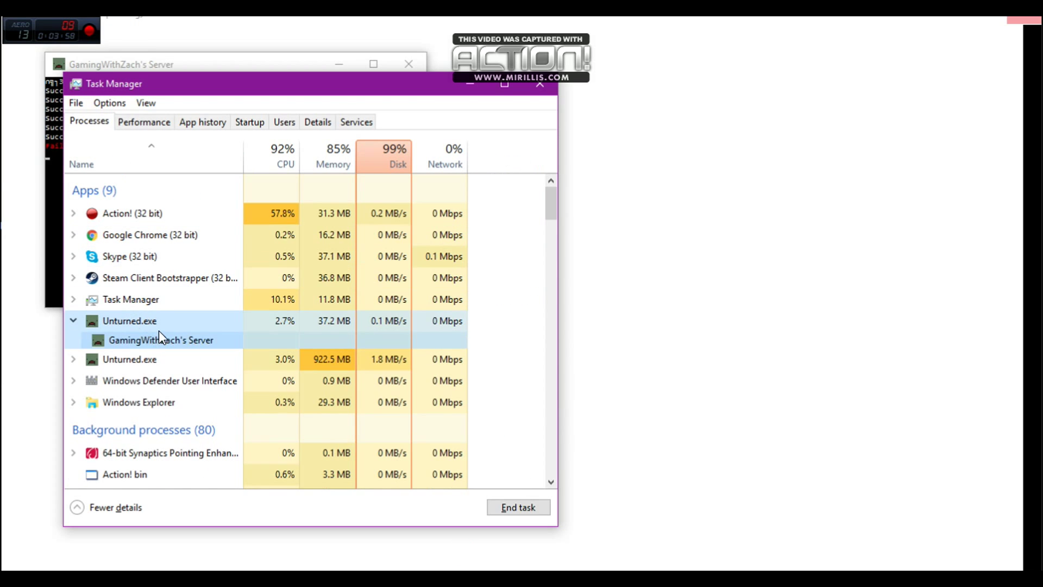
pyautogui.doubleClick(166, 360)
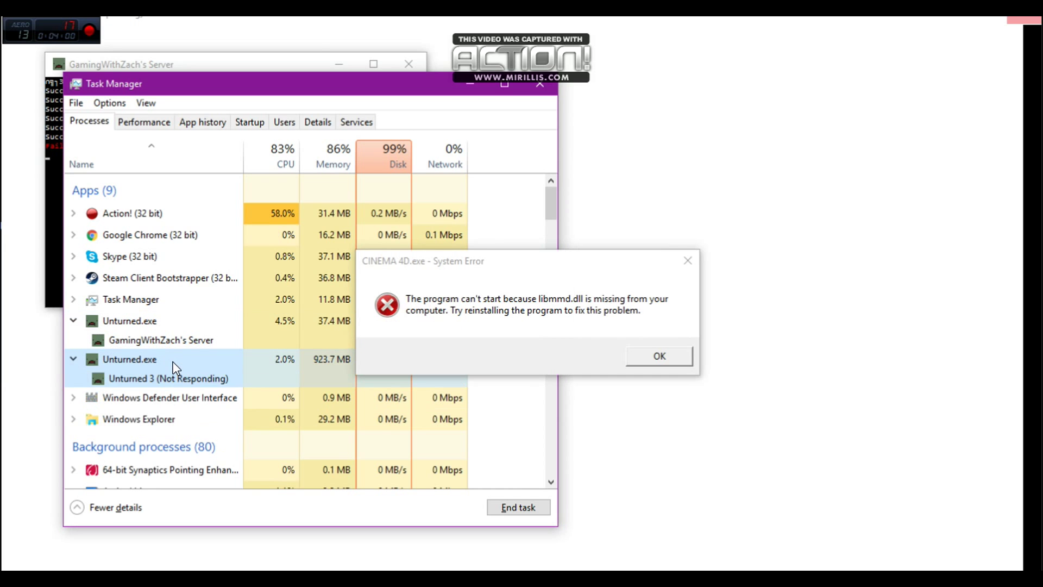
# Set the priority of the unresponsive Unturned.exe process to High, closing the repeated CINEMA 4D error.
pyautogui.rightClick(174, 364)
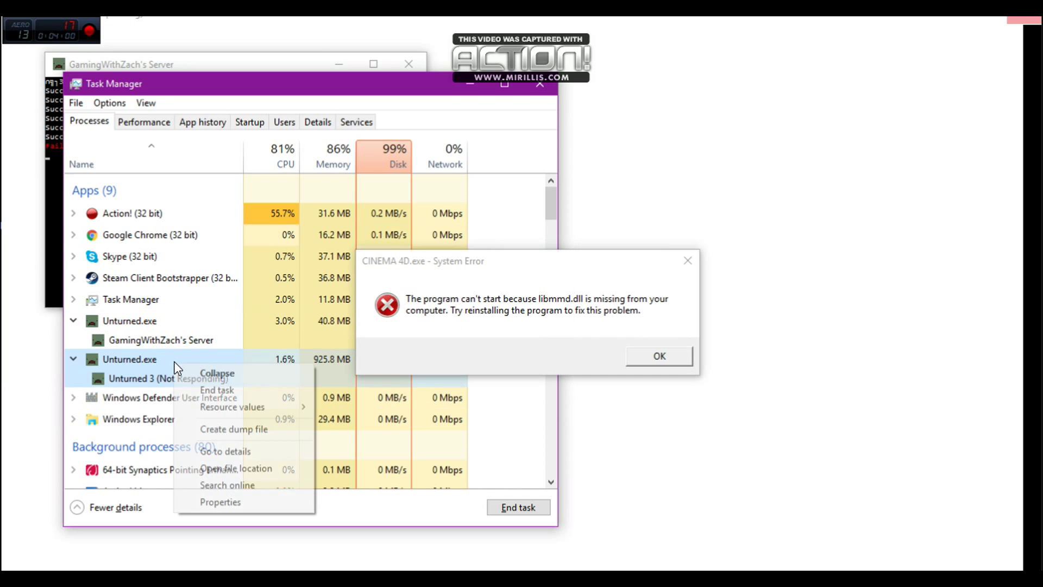
pyautogui.click(229, 447)
pyautogui.rightClick(175, 442)
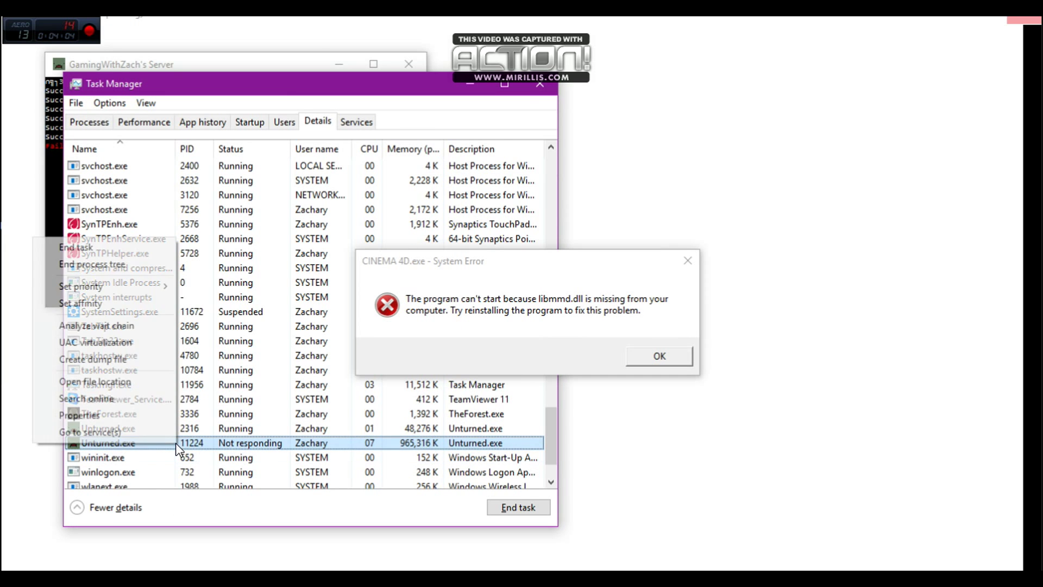
pyautogui.moveTo(103, 287)
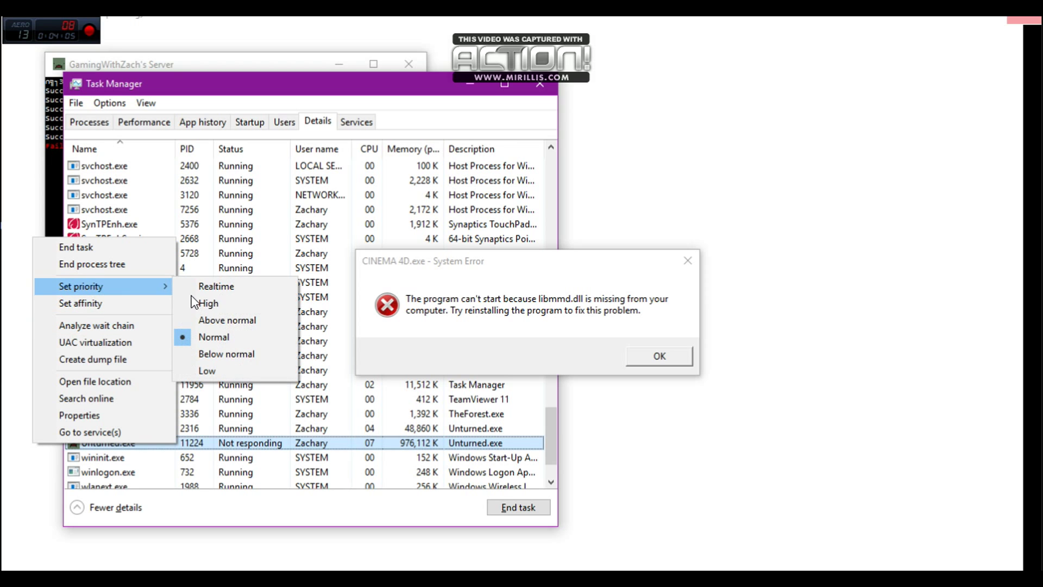
pyautogui.click(211, 299)
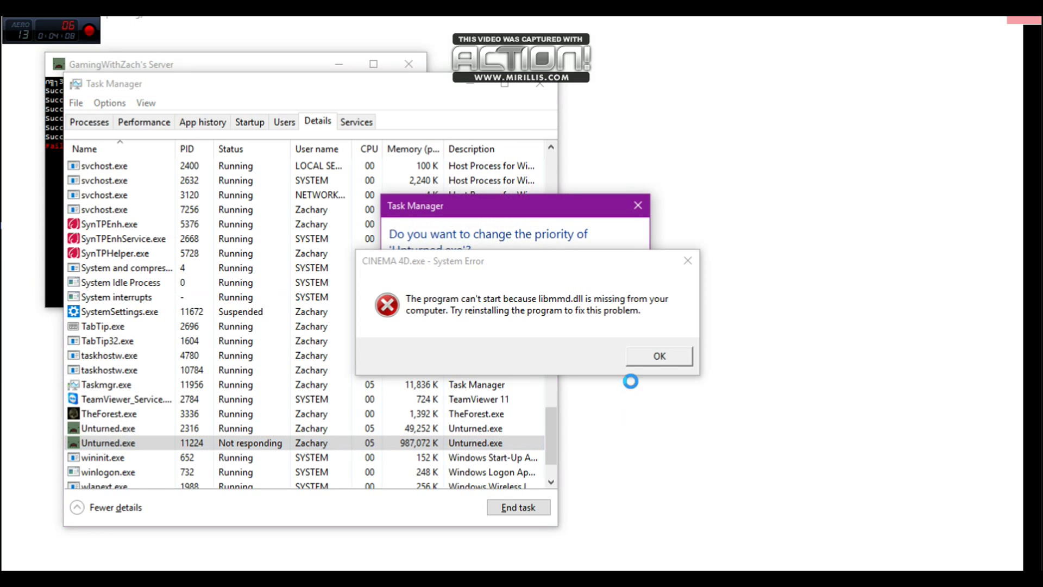
pyautogui.click(660, 358)
pyautogui.click(503, 320)
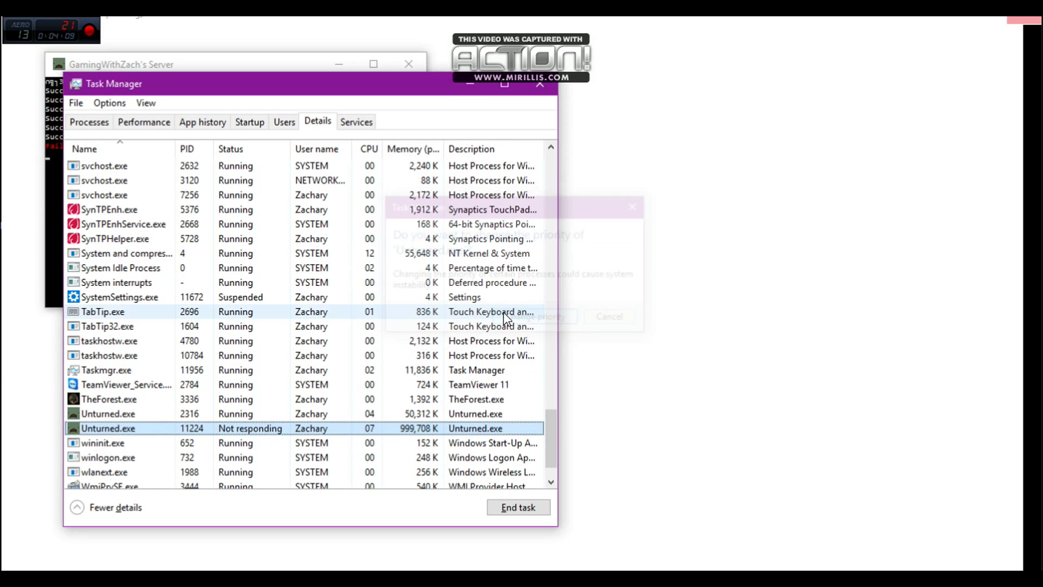
# Minimize Task Manager and bring the Unturned server console to the front.
pyautogui.click(471, 85)
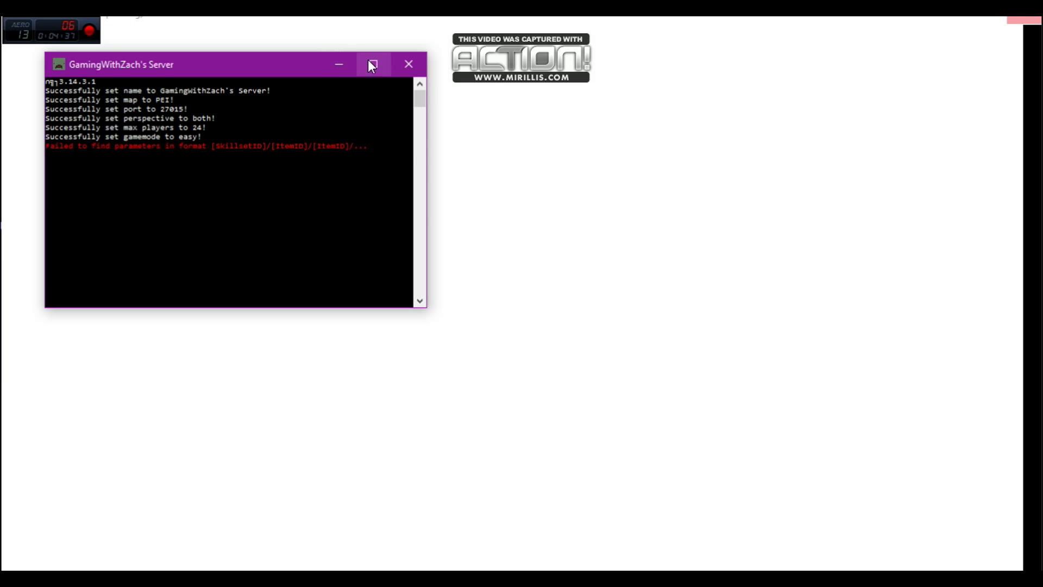
pyautogui.click(409, 64)
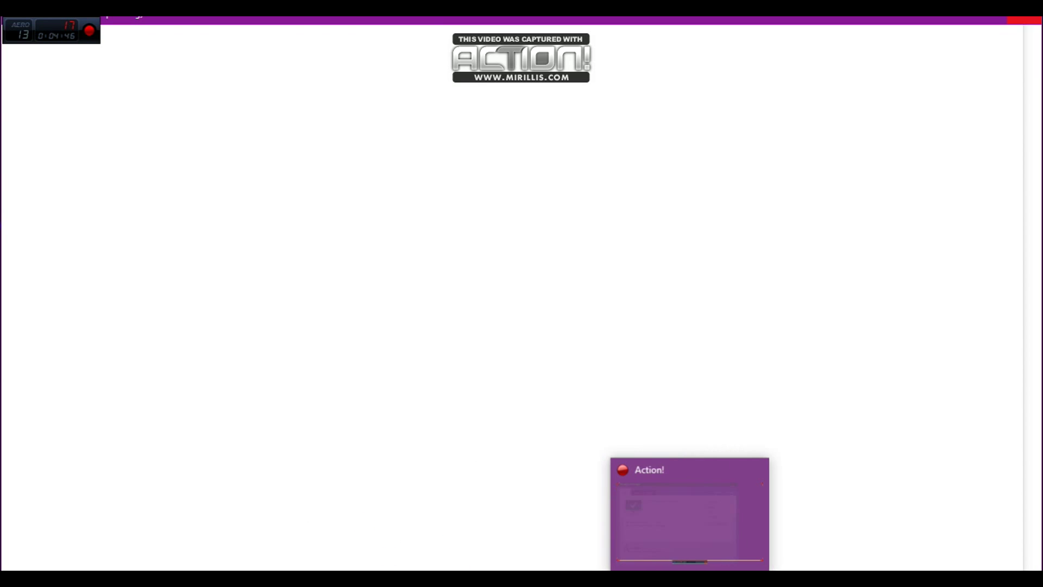
pyautogui.click(768, 524)
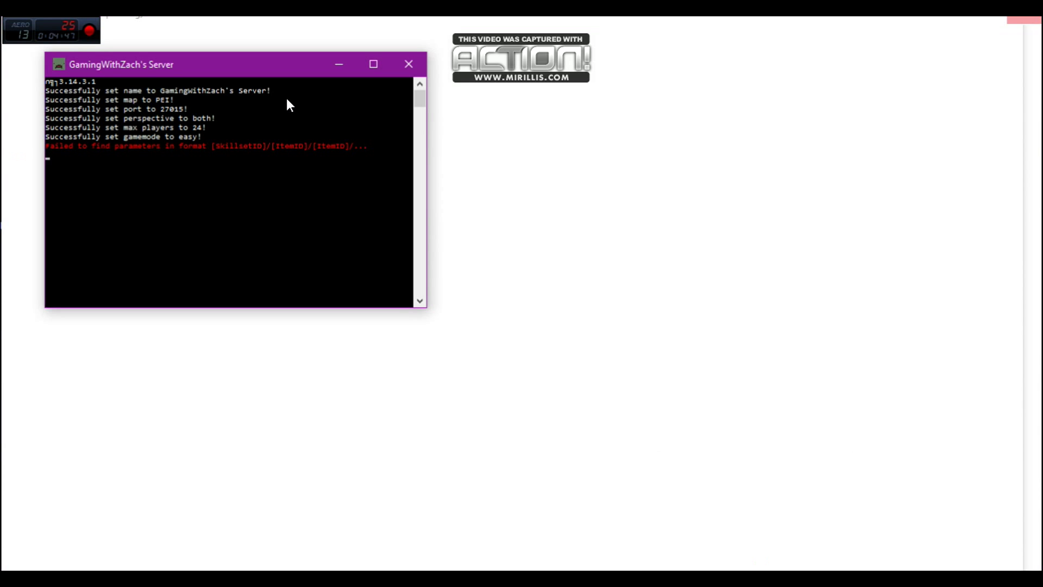